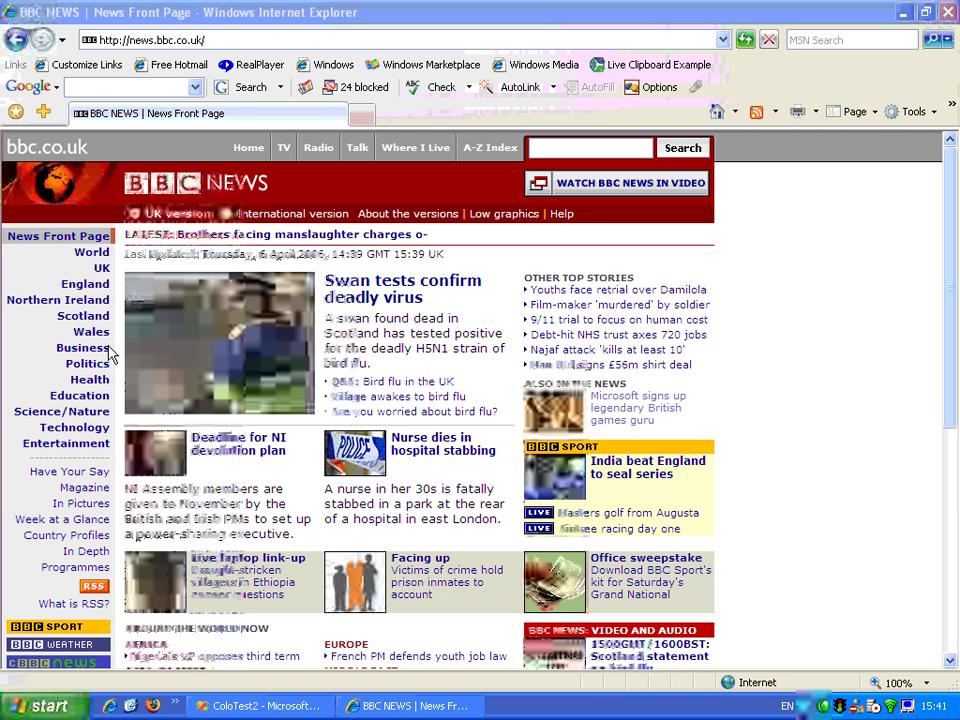
Go to BBC Technology, open the 'Microsoft snaps up UK games guru' article and scroll down.
left_click(76, 428)
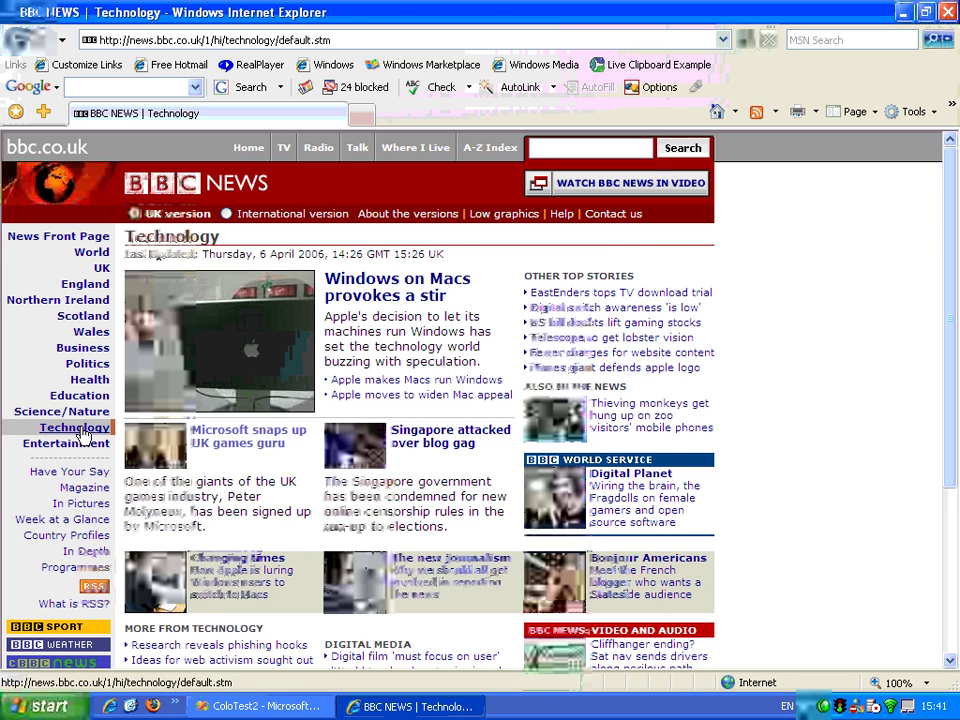
left_click(212, 447)
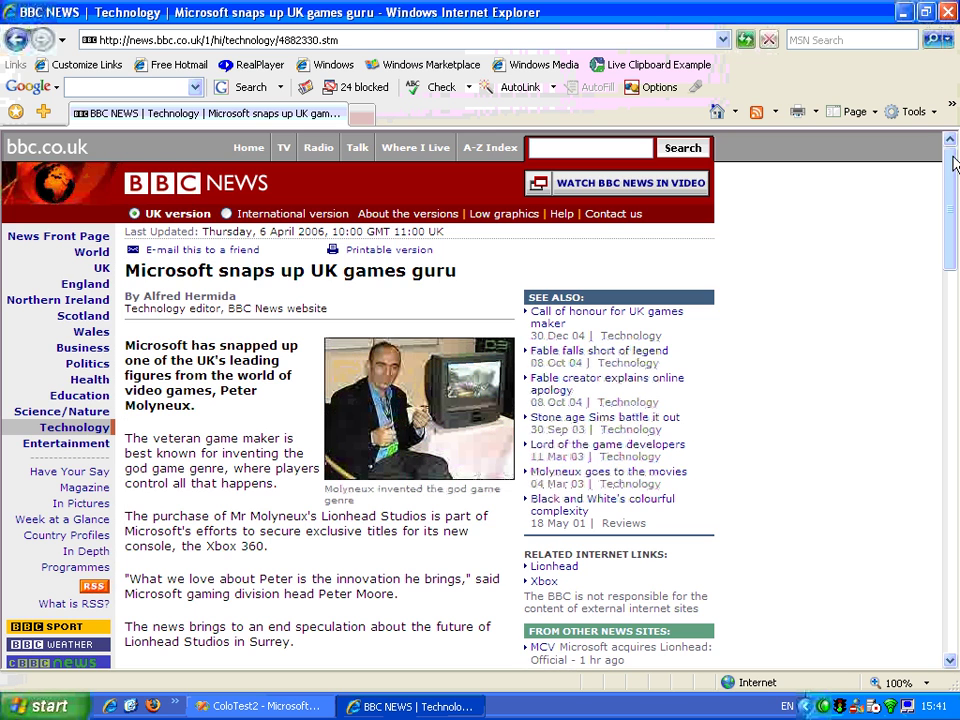
left_click_drag(952, 163, 951, 135)
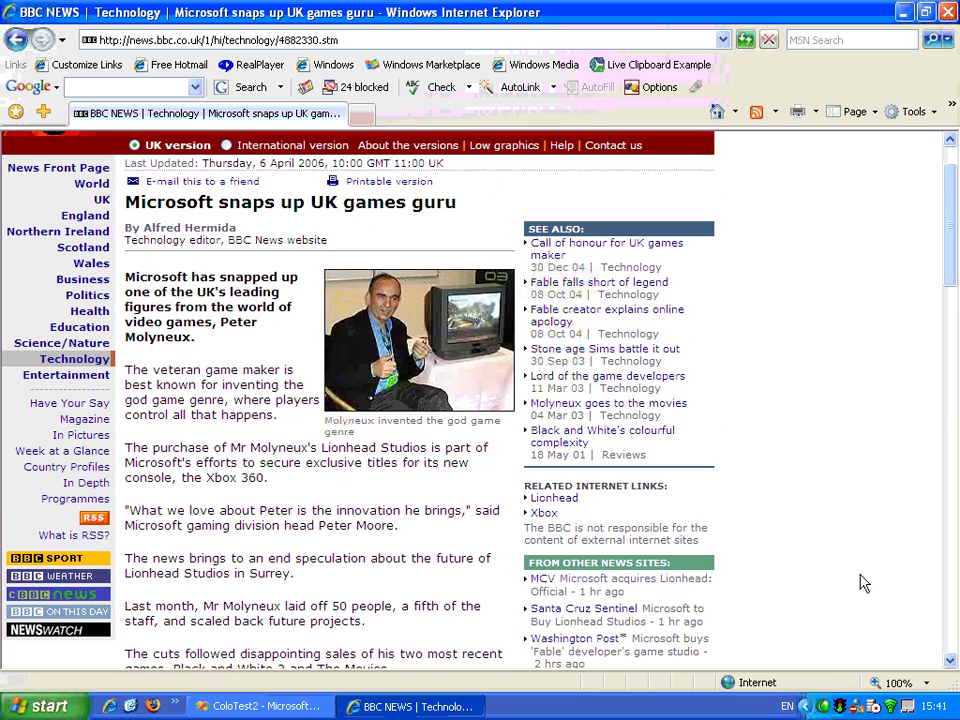
Bring up the Liquid Lists window from the tray, showing its Attention list.
left_click(840, 706)
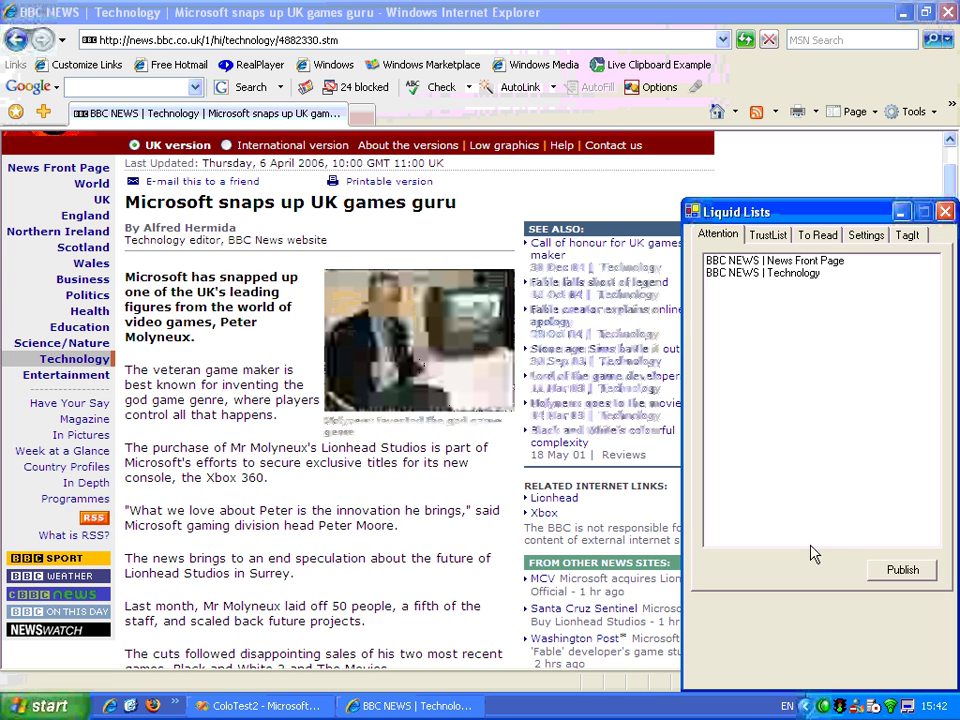
Tag the article URL with 'microsoft xbox' and set its Url Rating to maximum.
left_click(907, 236)
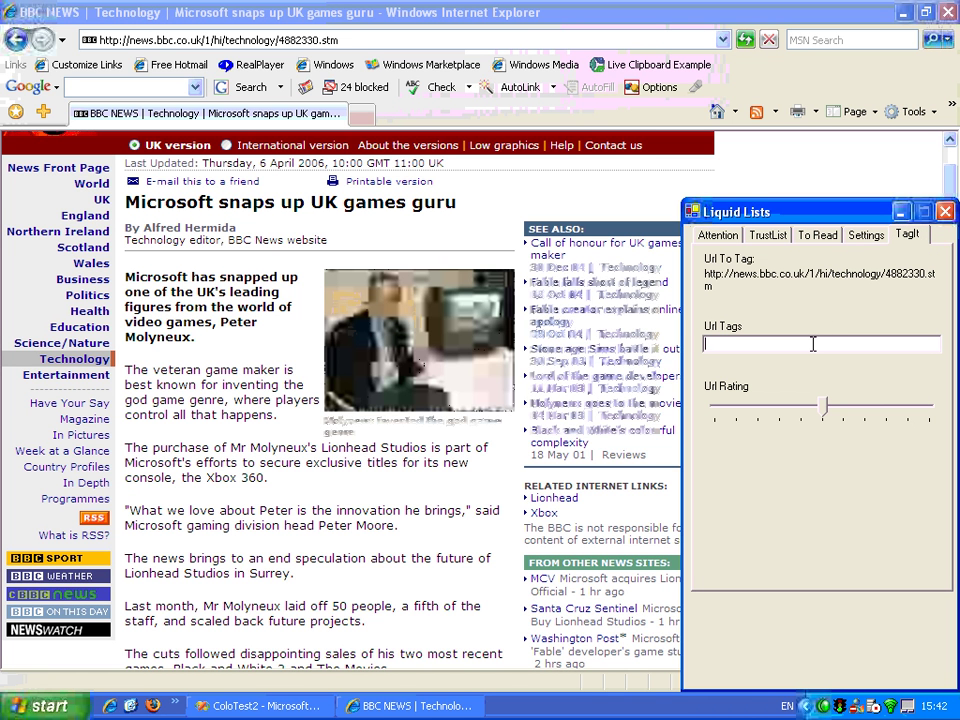
type("microsoft xbox")
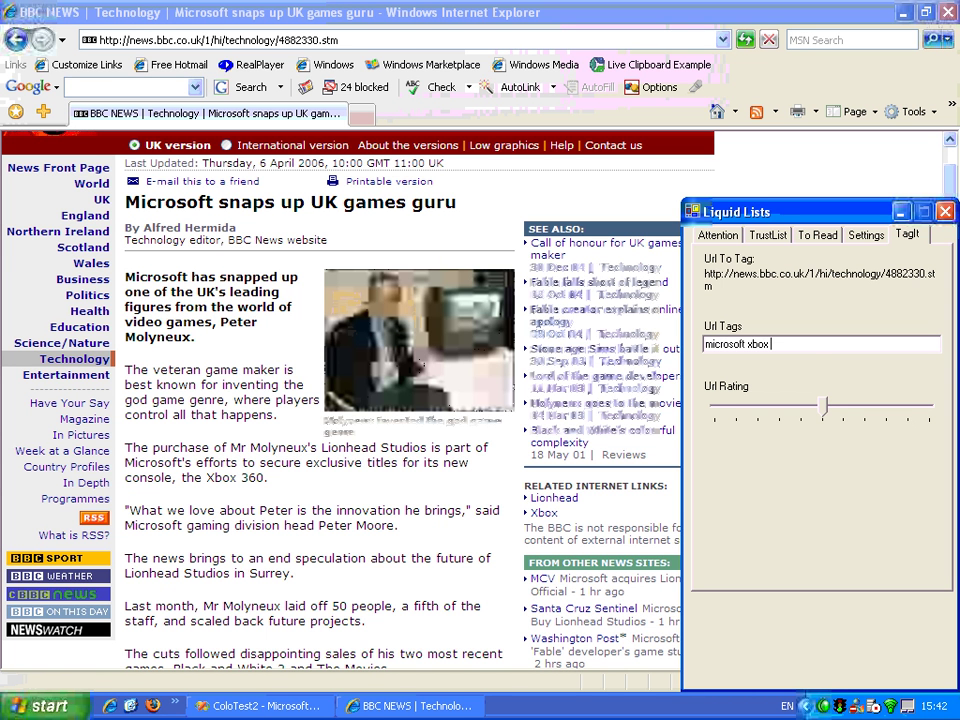
left_click_drag(826, 406, 936, 414)
Return to BBC Technology, then search a username and add that user to the TrustList.
left_click(85, 360)
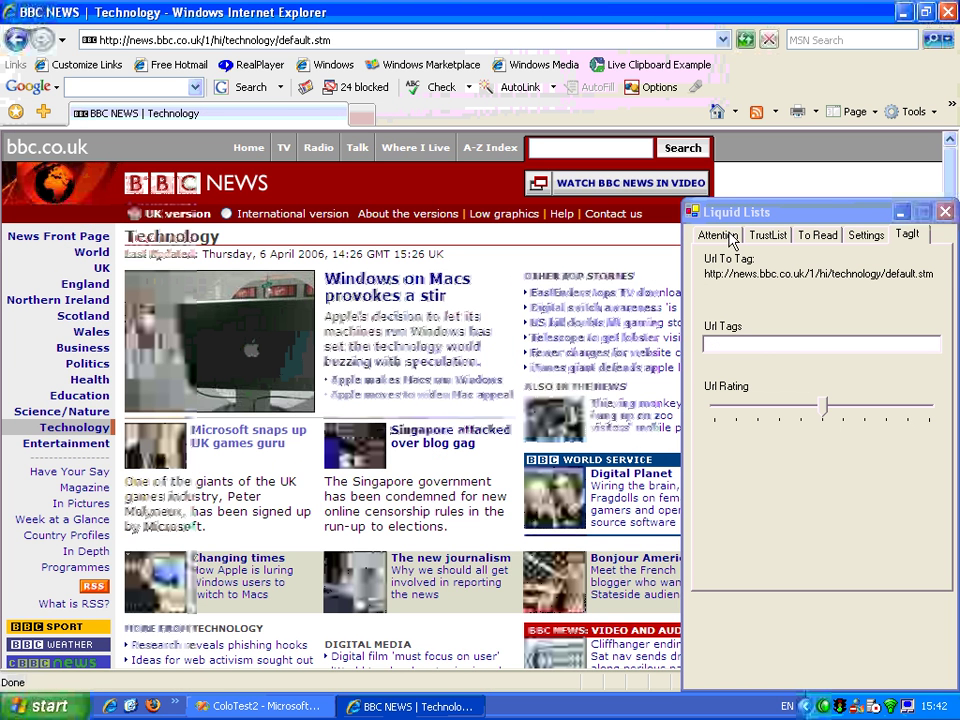
left_click(765, 237)
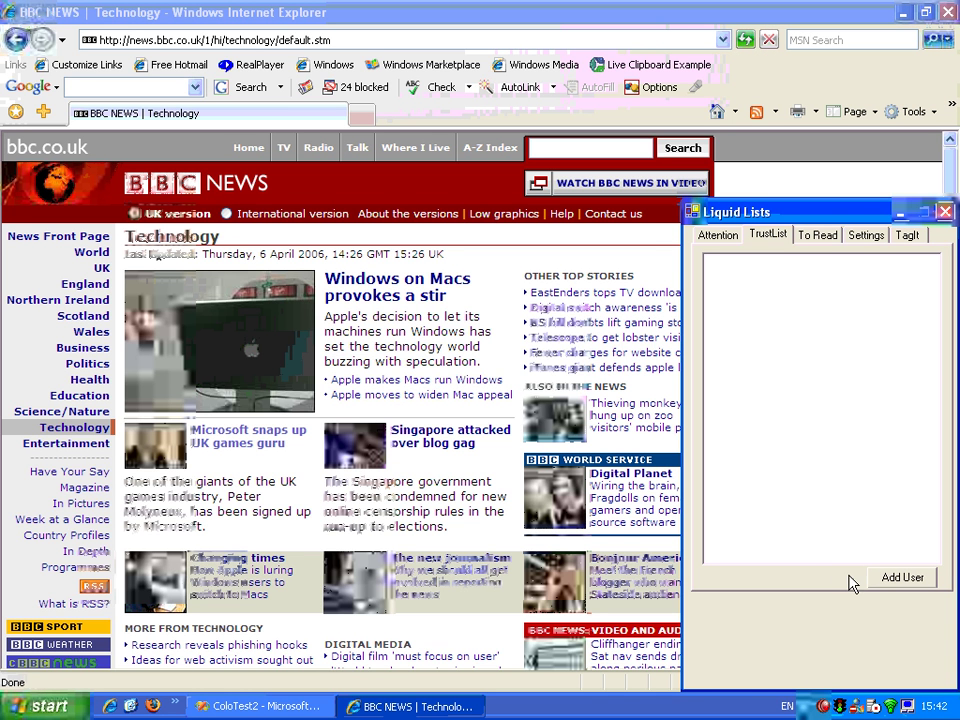
left_click(923, 580)
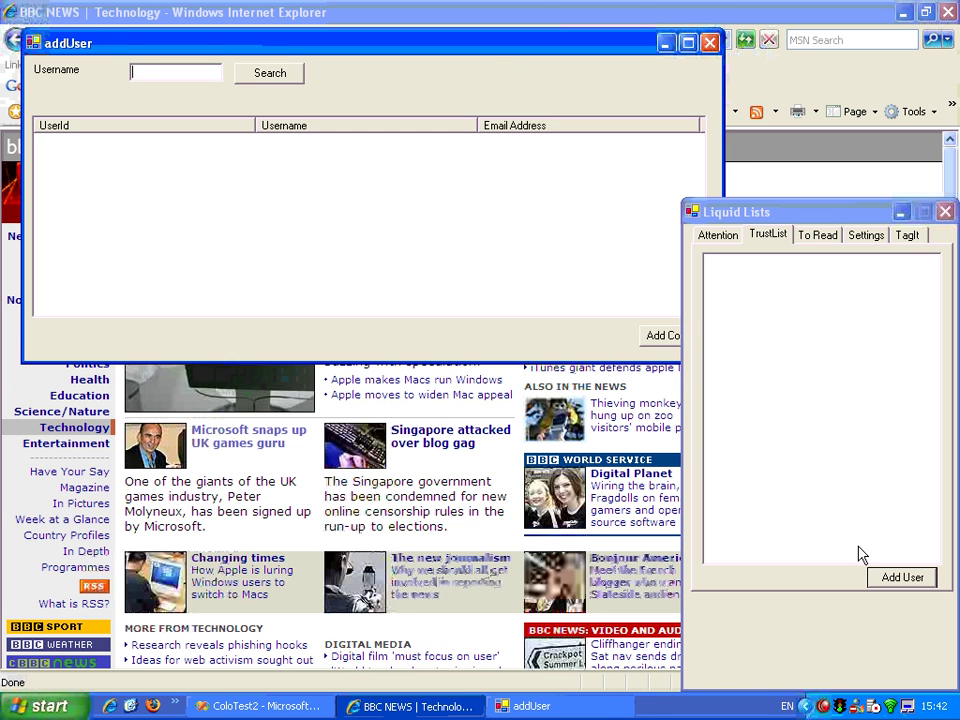
left_click_drag(470, 50, 459, 88)
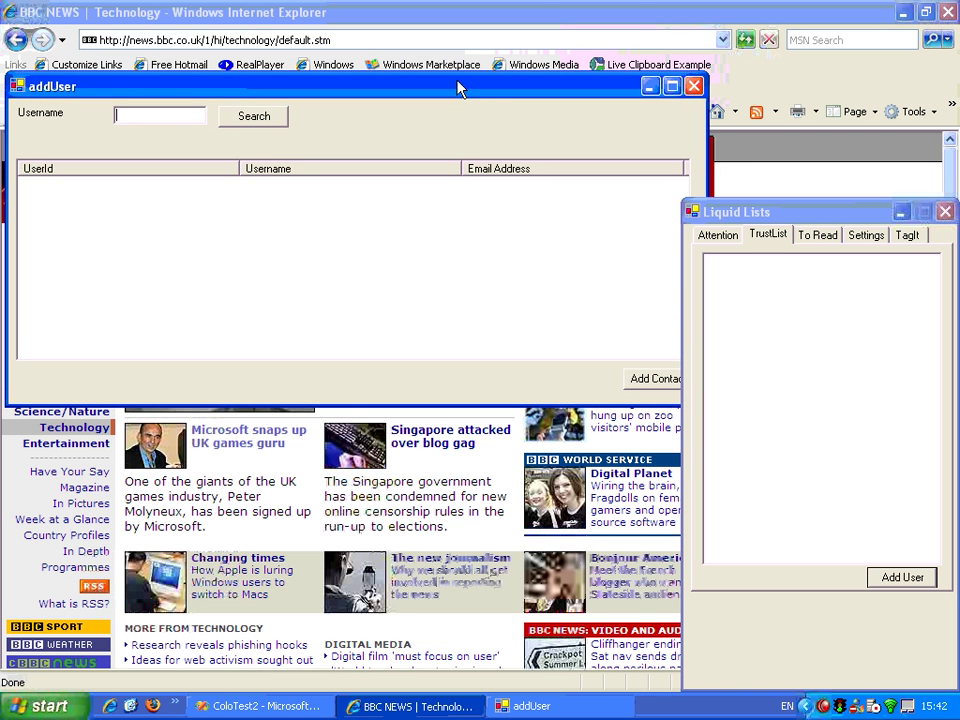
type("tim")
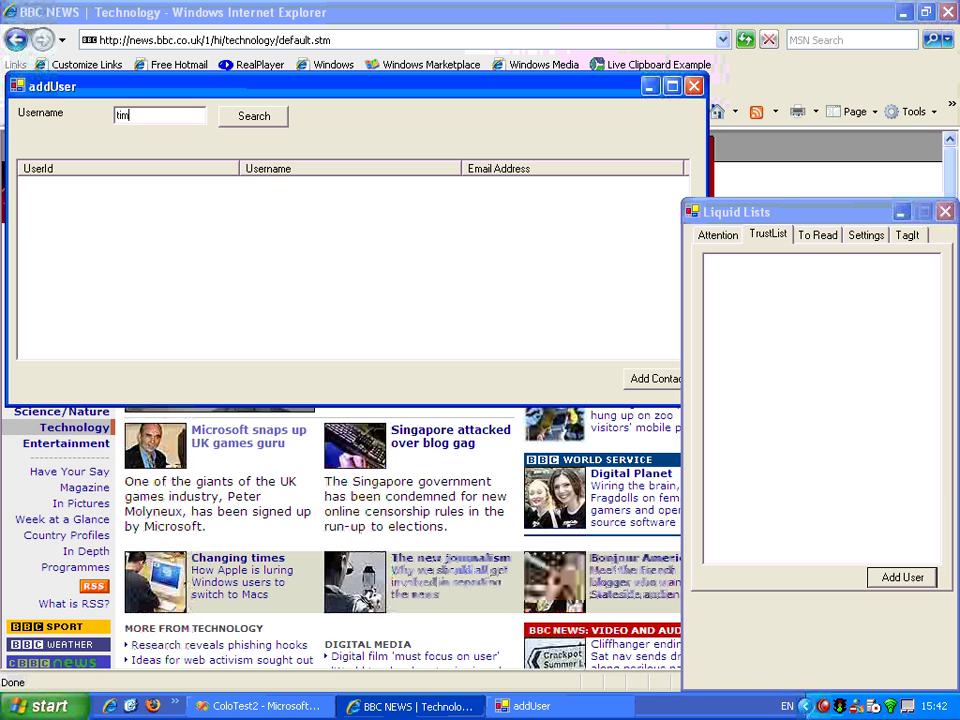
left_click(281, 129)
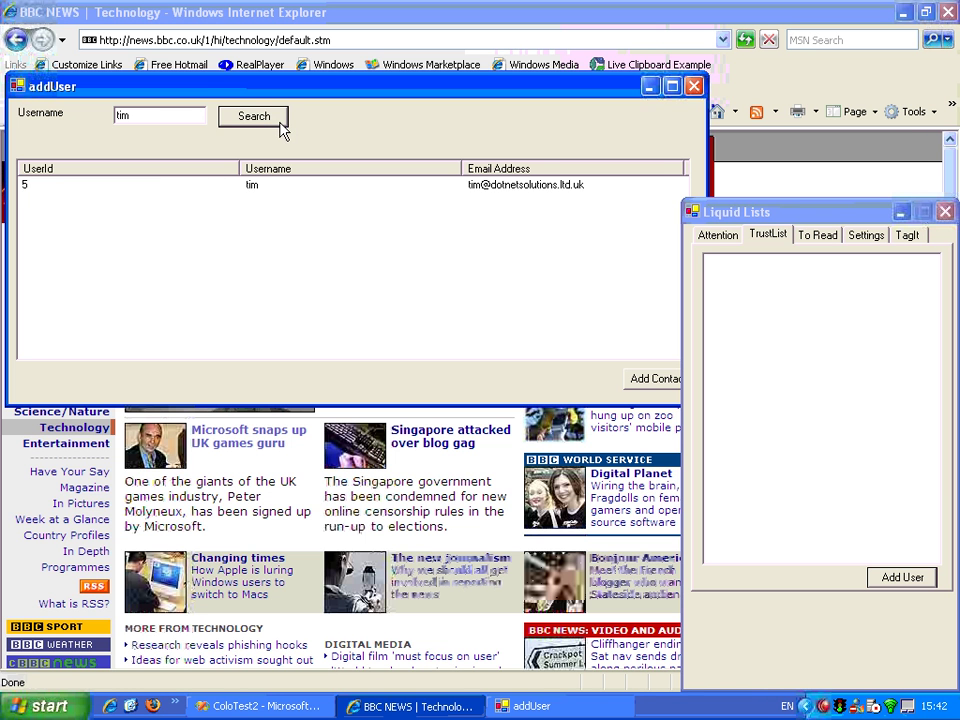
left_click(281, 195)
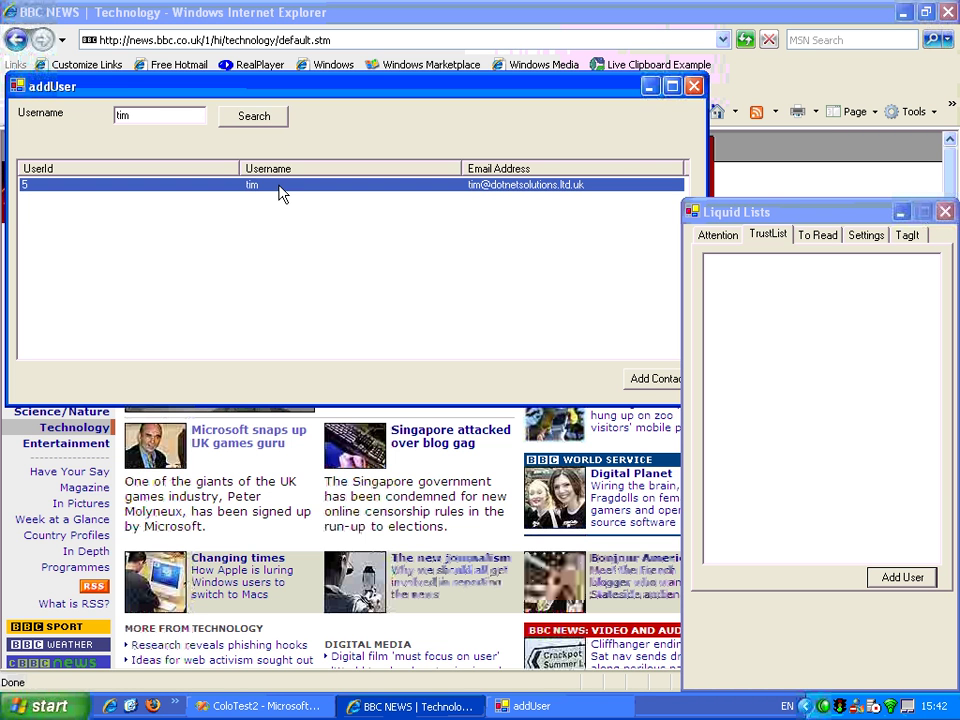
left_click(634, 381)
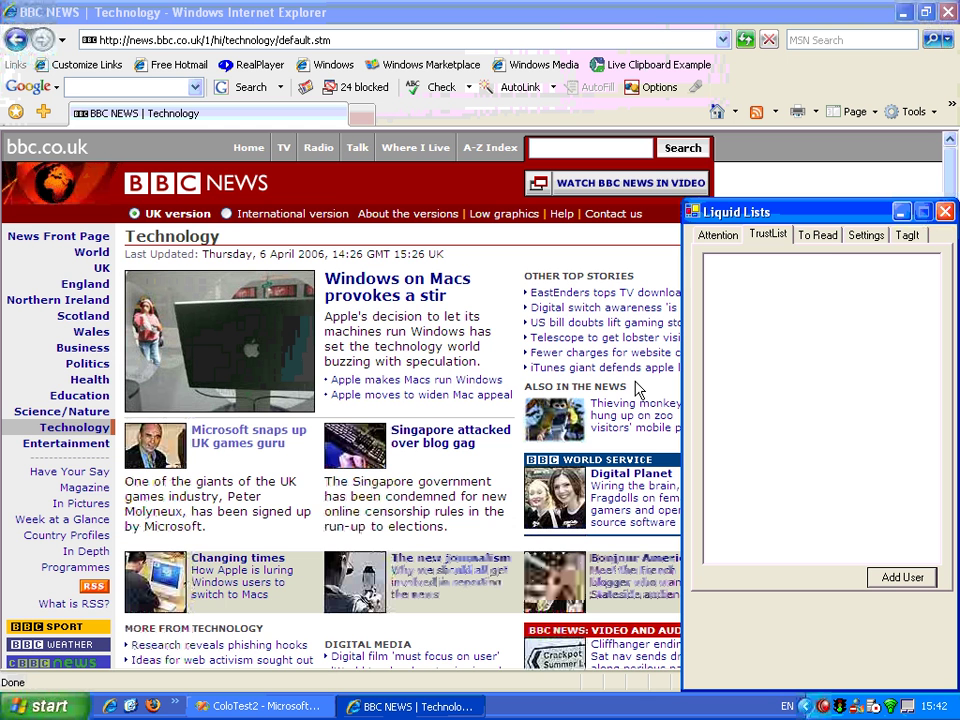
Show the To Read list of saved links and scroll through it.
left_click(818, 236)
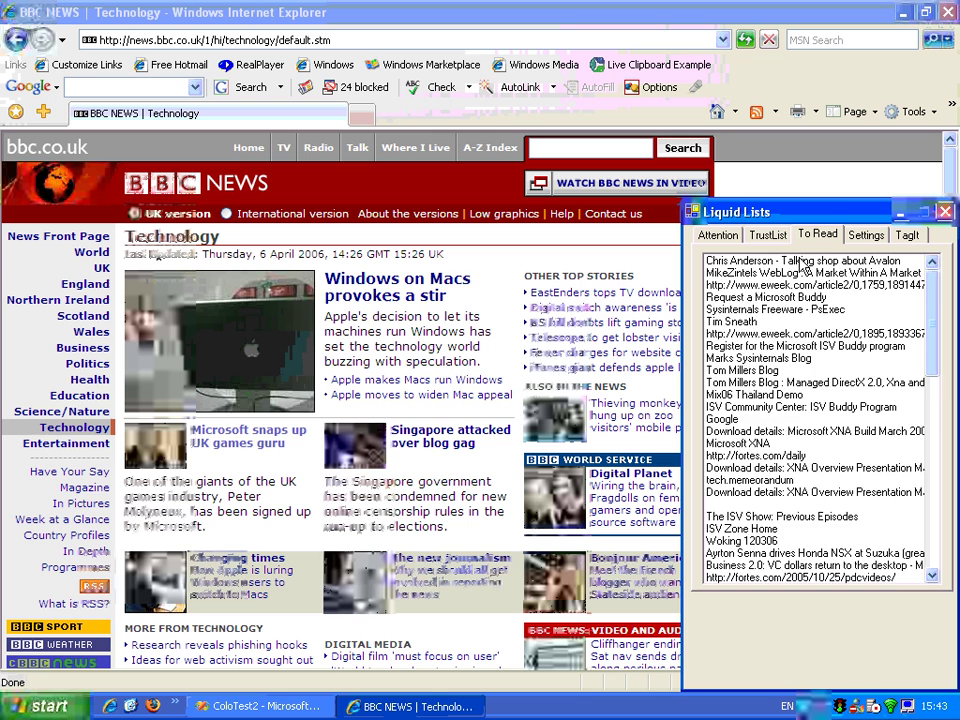
scroll(937, 307, "down", 2)
left_click_drag(937, 307, 934, 281)
Open 'Chris Anderson - Talking shop about Avalon', go to Channel 9 Home, then review Attention and TrustList.
double_click(851, 262)
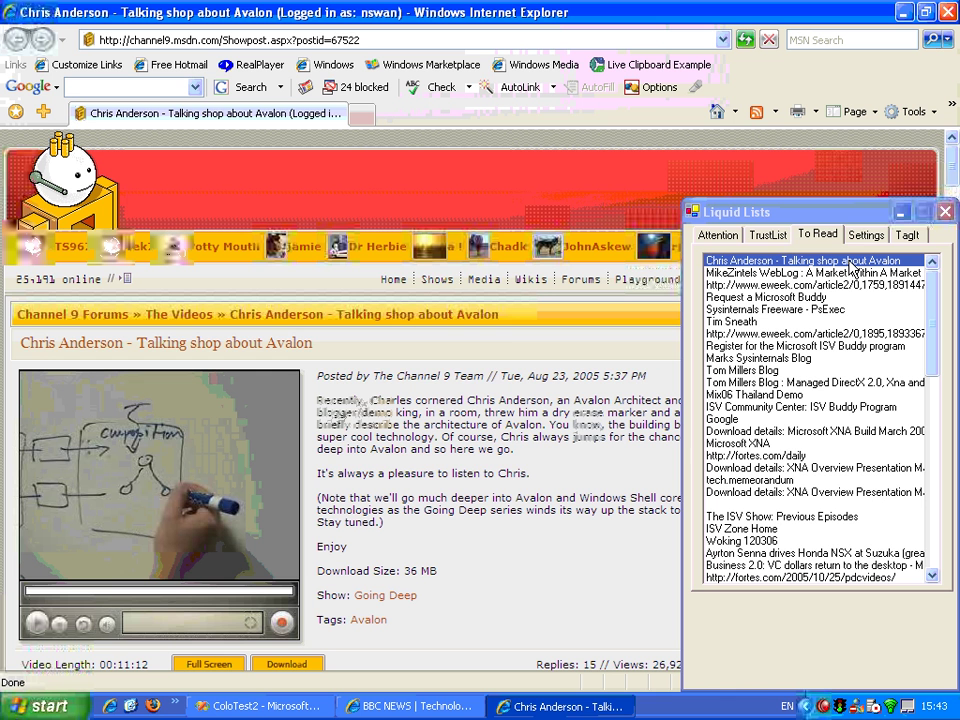
left_click(391, 281)
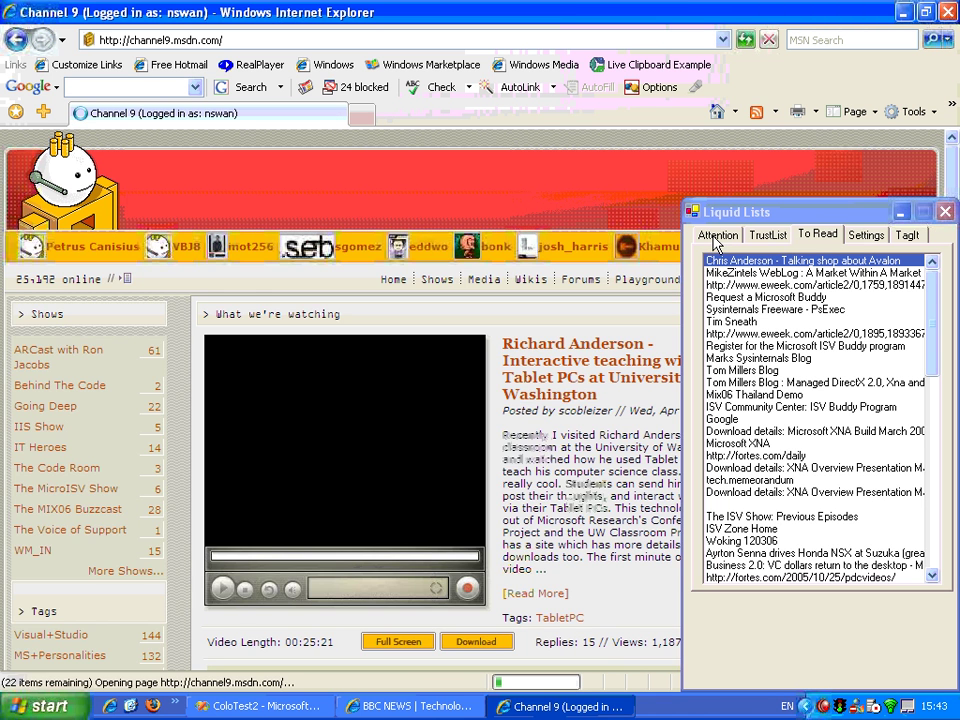
left_click(716, 236)
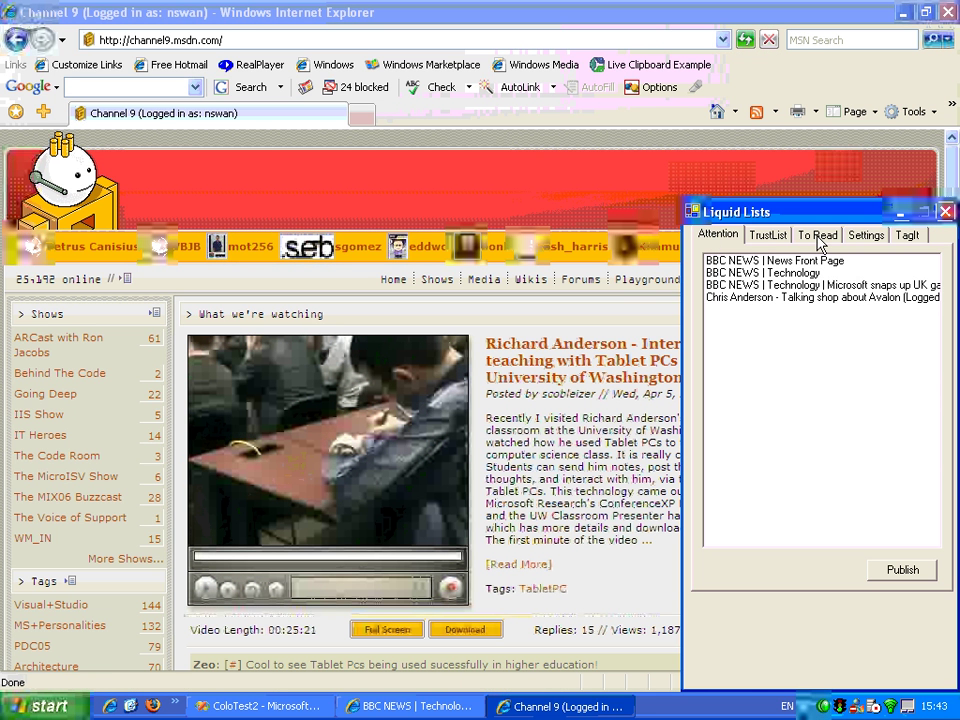
left_click(770, 238)
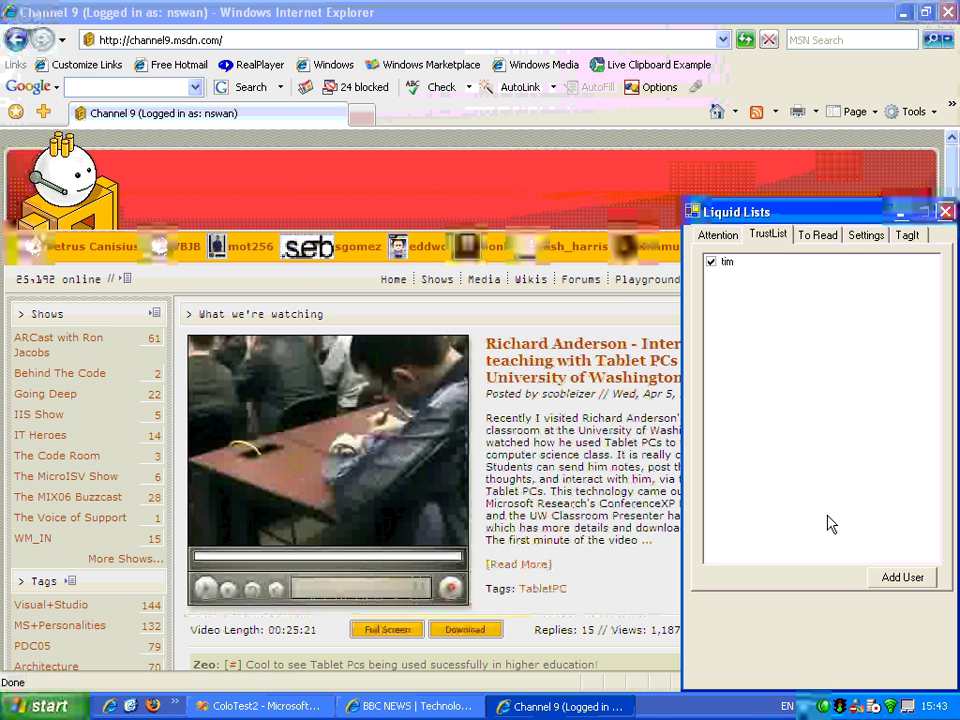
Search for a second username and add the result to the TrustList as a trusted contact.
left_click(892, 580)
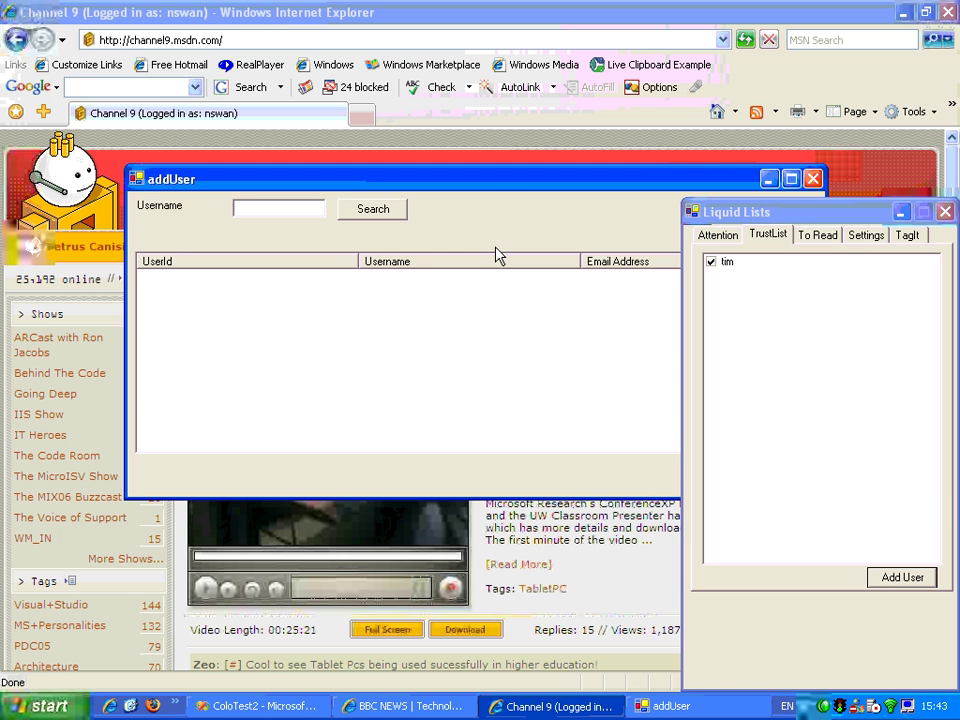
left_click_drag(486, 185, 427, 139)
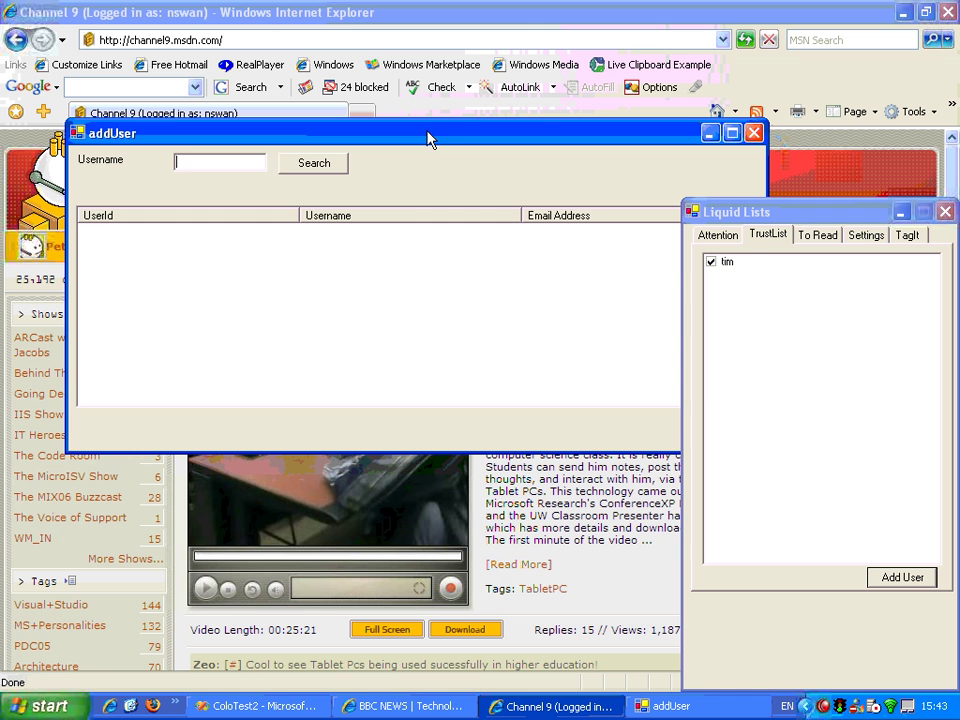
type("dan")
left_click(298, 164)
left_click_drag(298, 137, 255, 66)
left_click(255, 163)
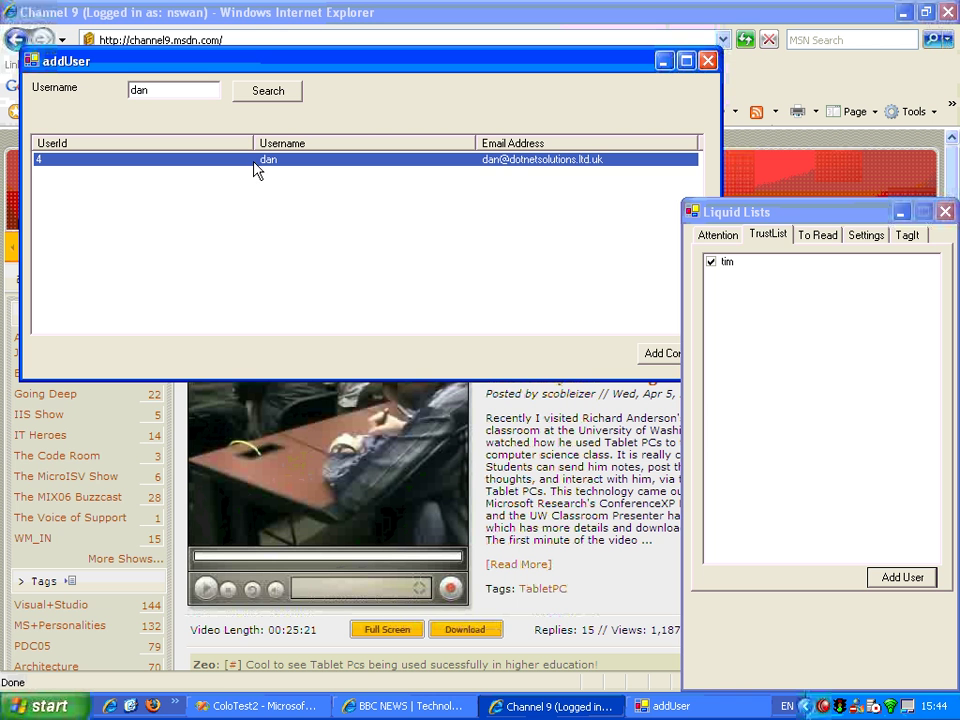
left_click(655, 355)
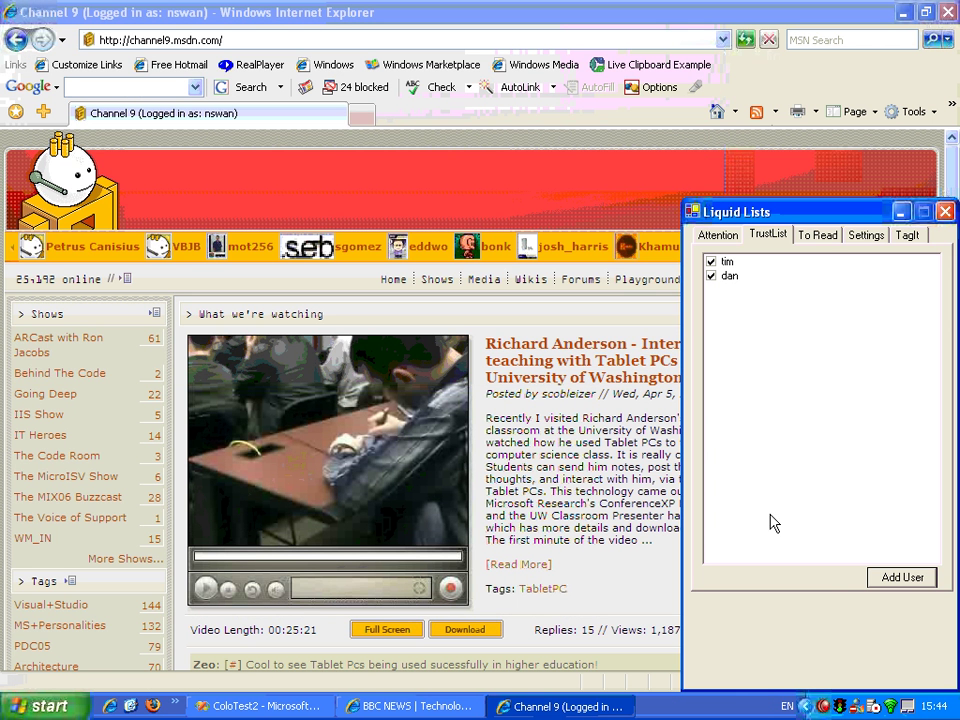
Switch Liquid Lists to the To Read tab to view the expanded saved-links list.
left_click(818, 236)
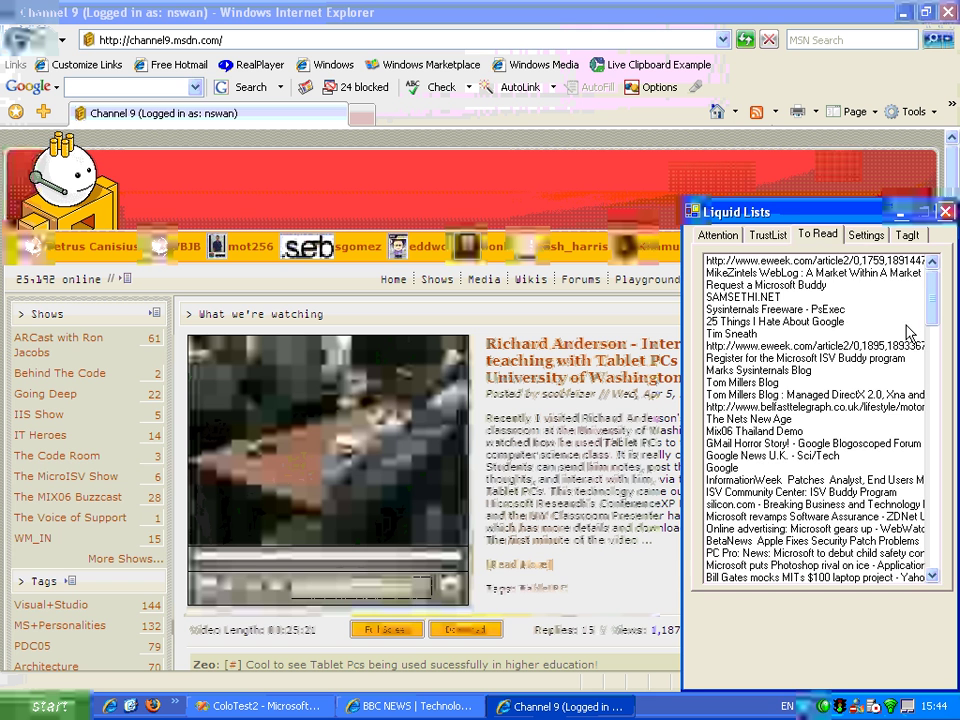
Delete the 'BBC NEWS | News Front Page' row, publish the remaining attention data and confirm.
left_click(724, 238)
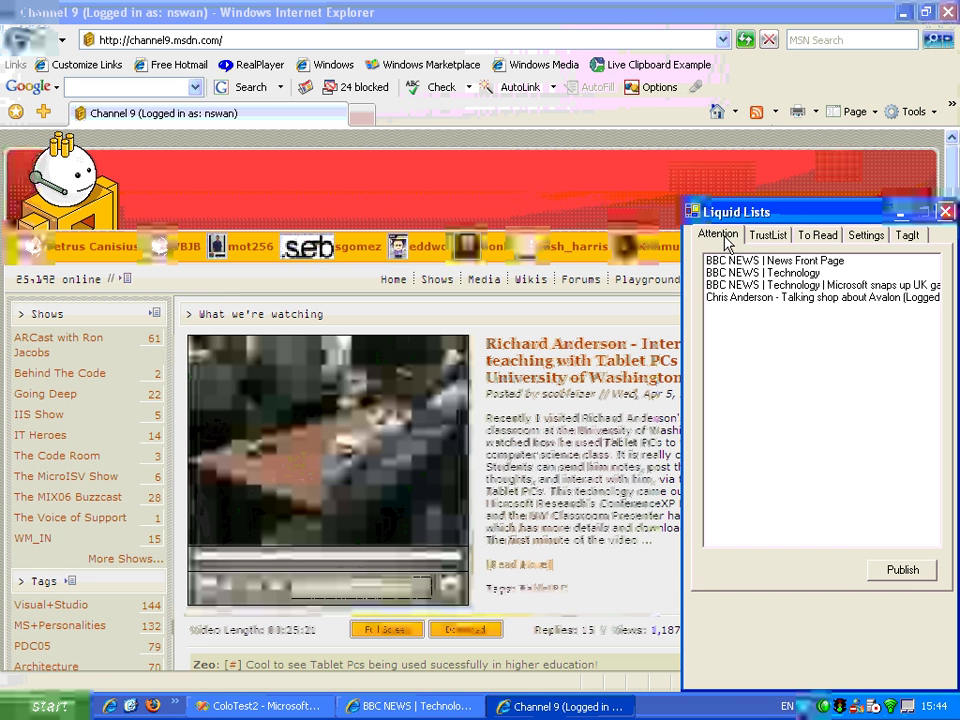
left_click(906, 574)
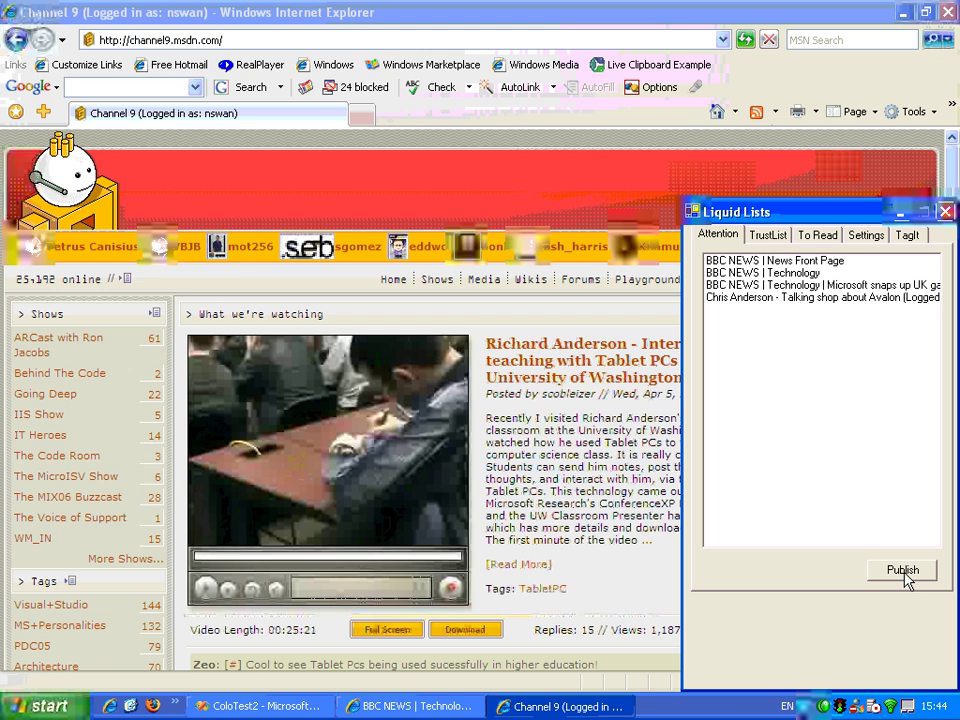
left_click(903, 575)
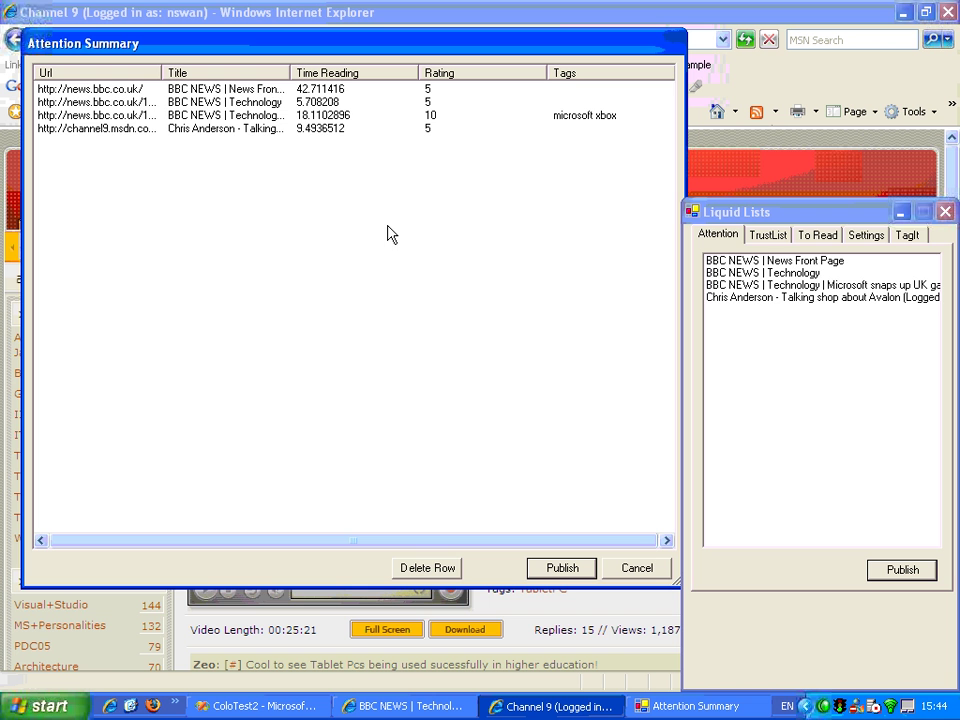
left_click(273, 91)
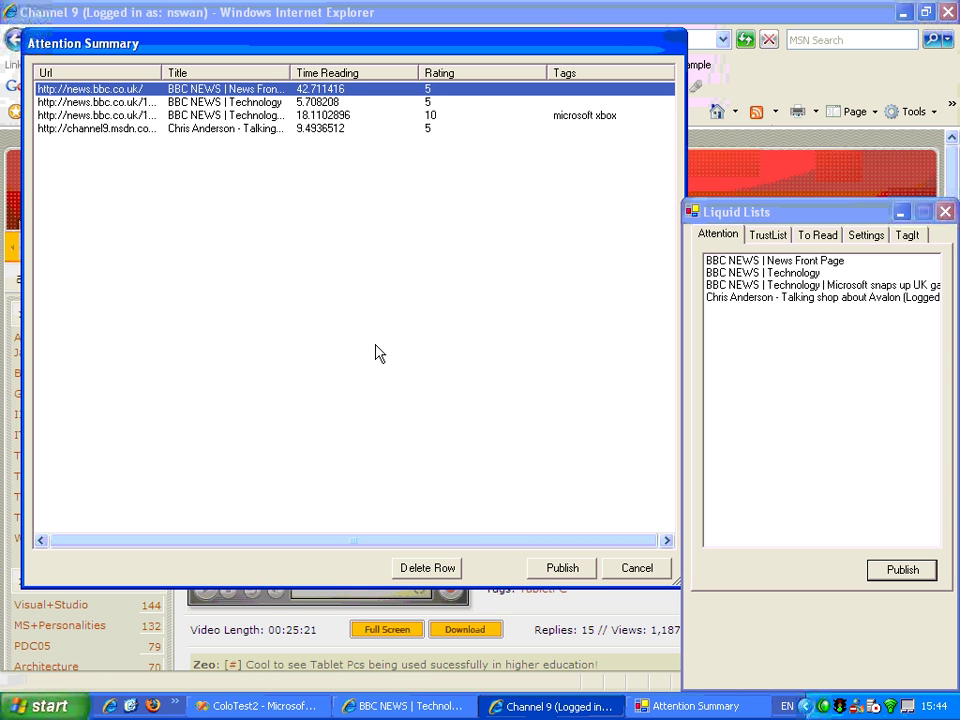
left_click(426, 570)
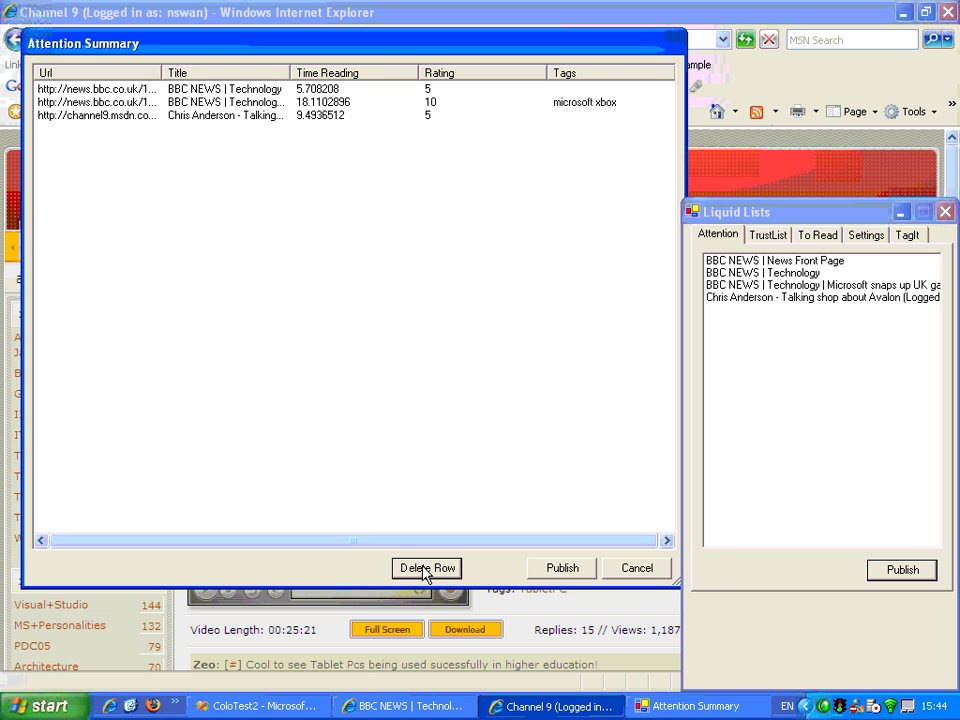
left_click(557, 568)
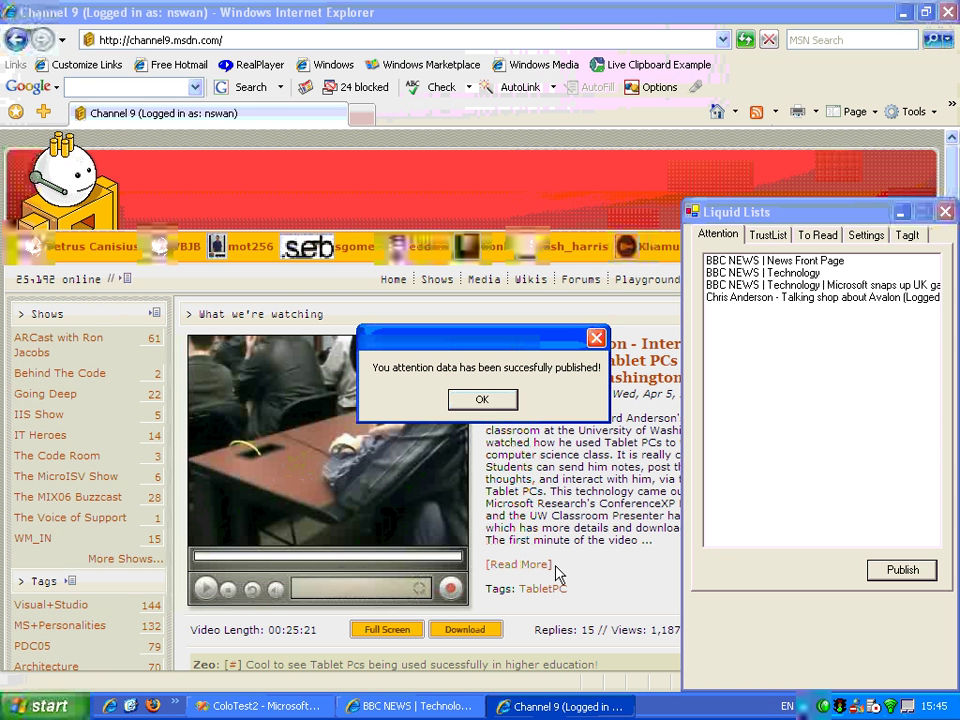
left_click(482, 400)
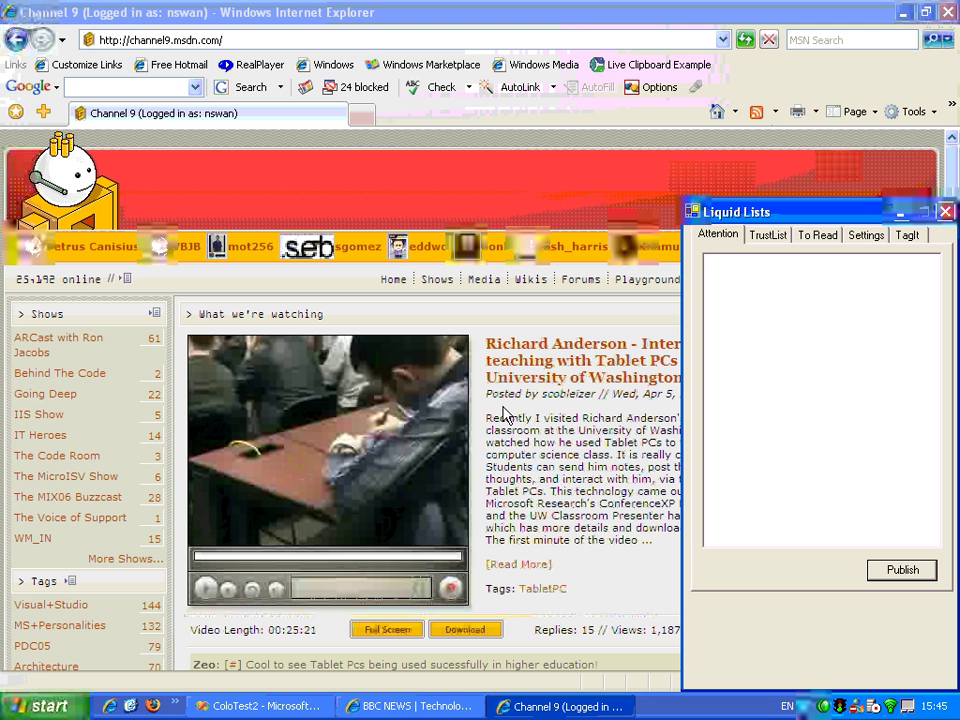
left_click(433, 38)
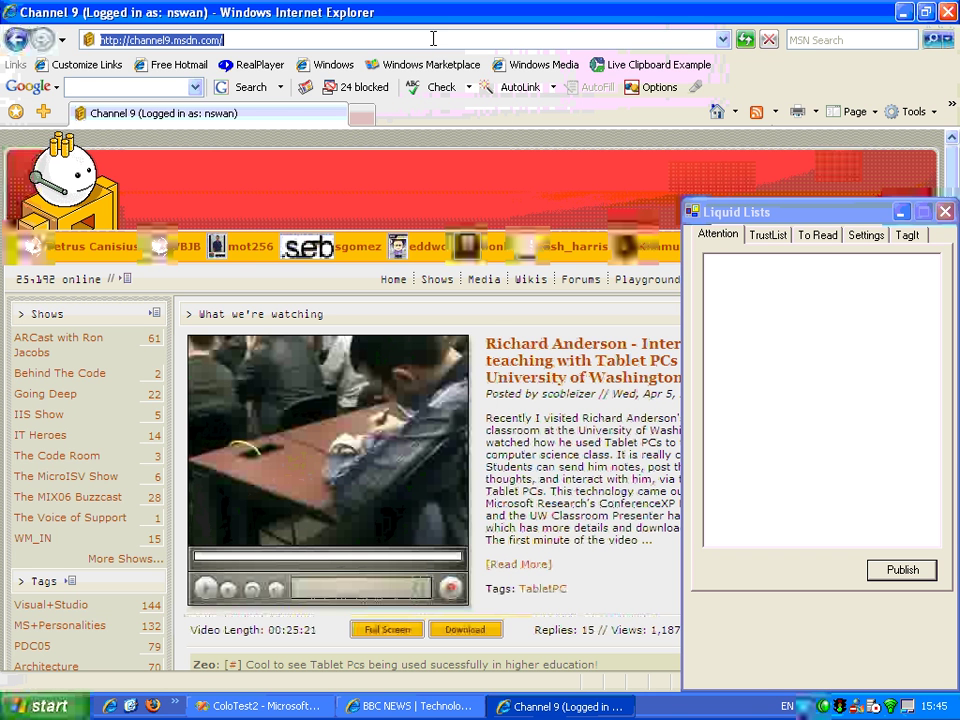
type("www.")
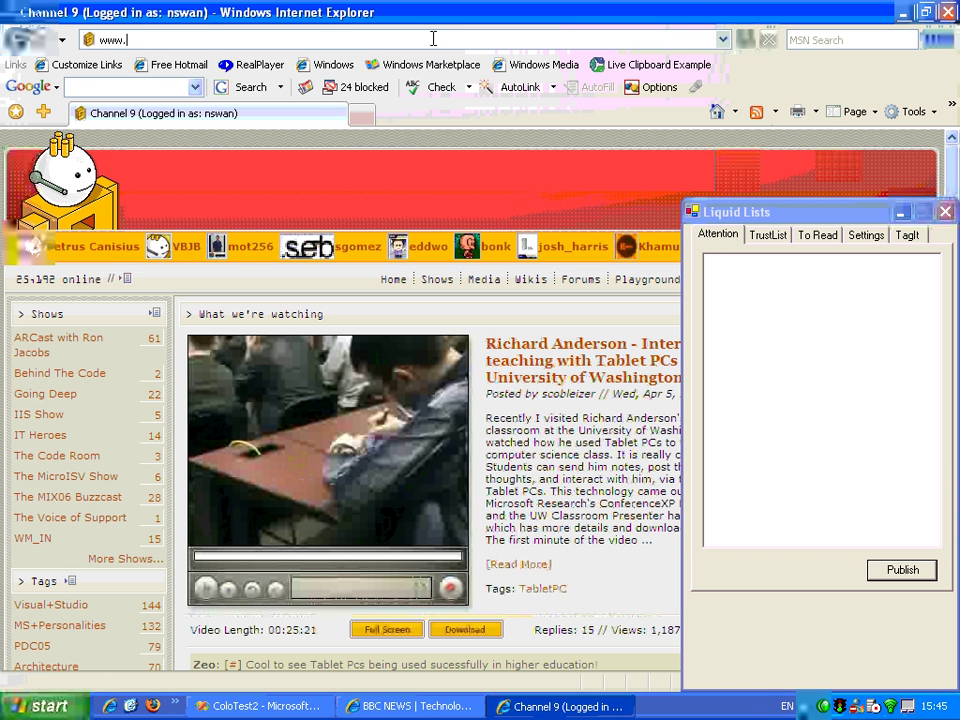
type("theaa.com")
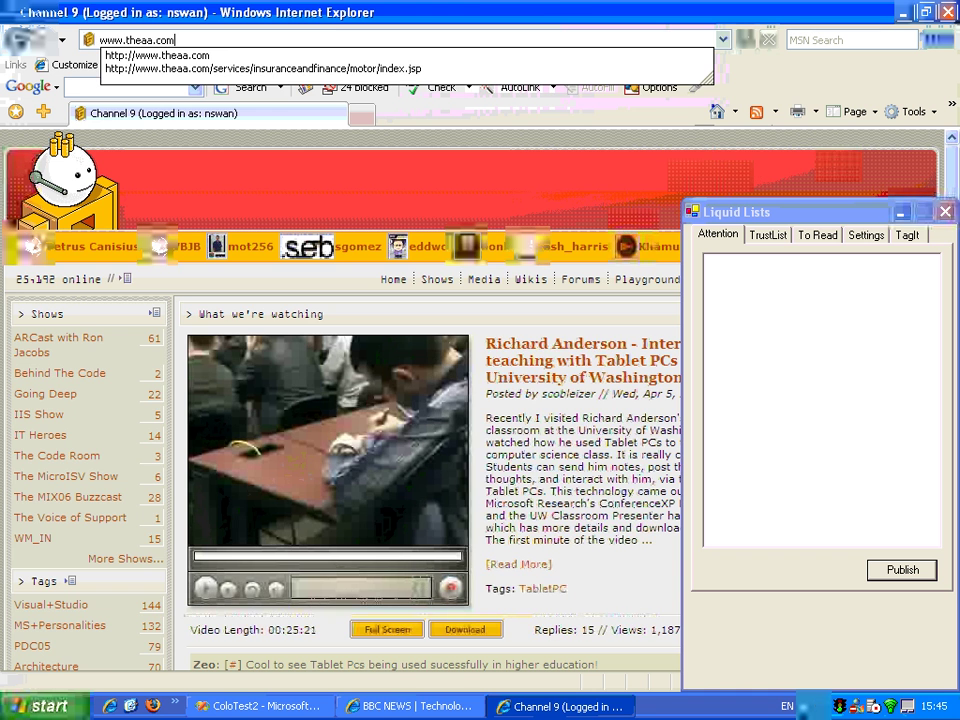
key("Return")
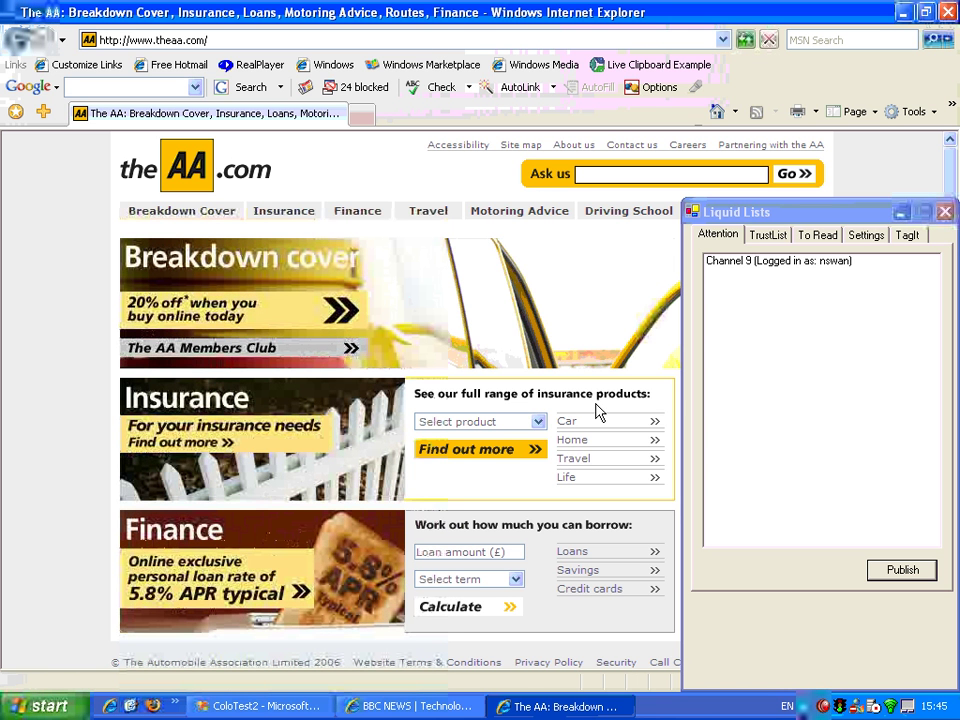
In TrustList, search for the new user by username and add them as a trusted contact.
left_click(770, 236)
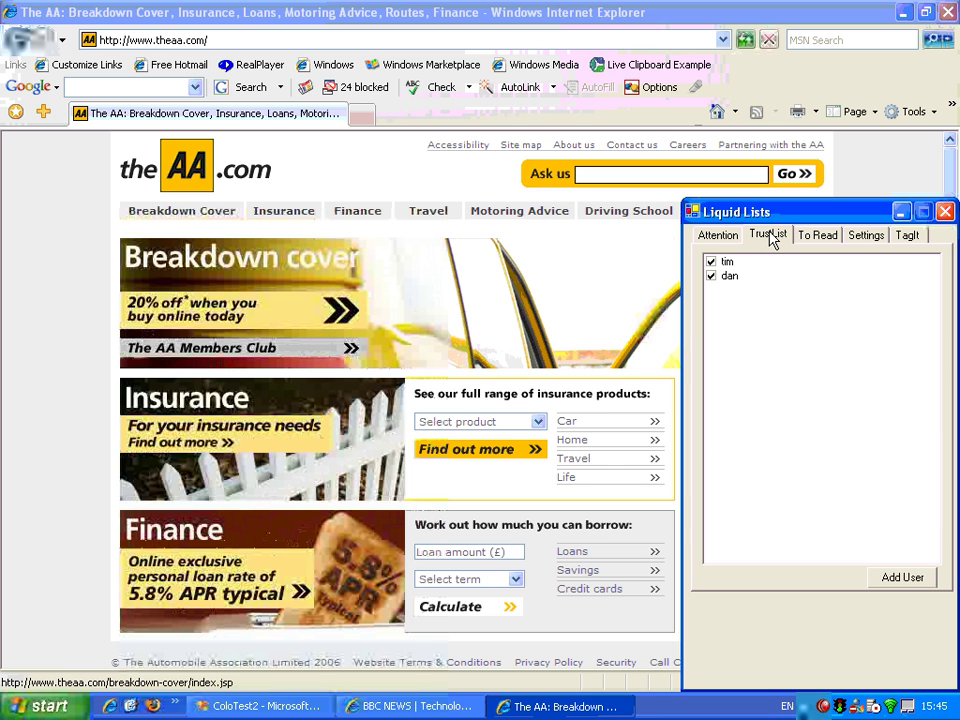
left_click(899, 580)
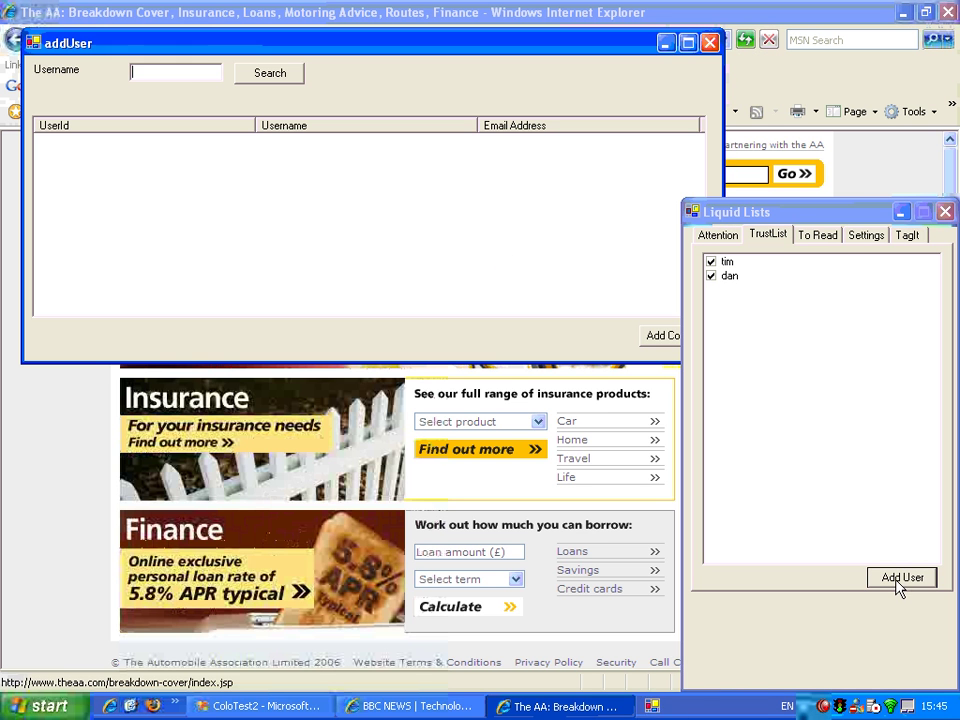
type("sam")
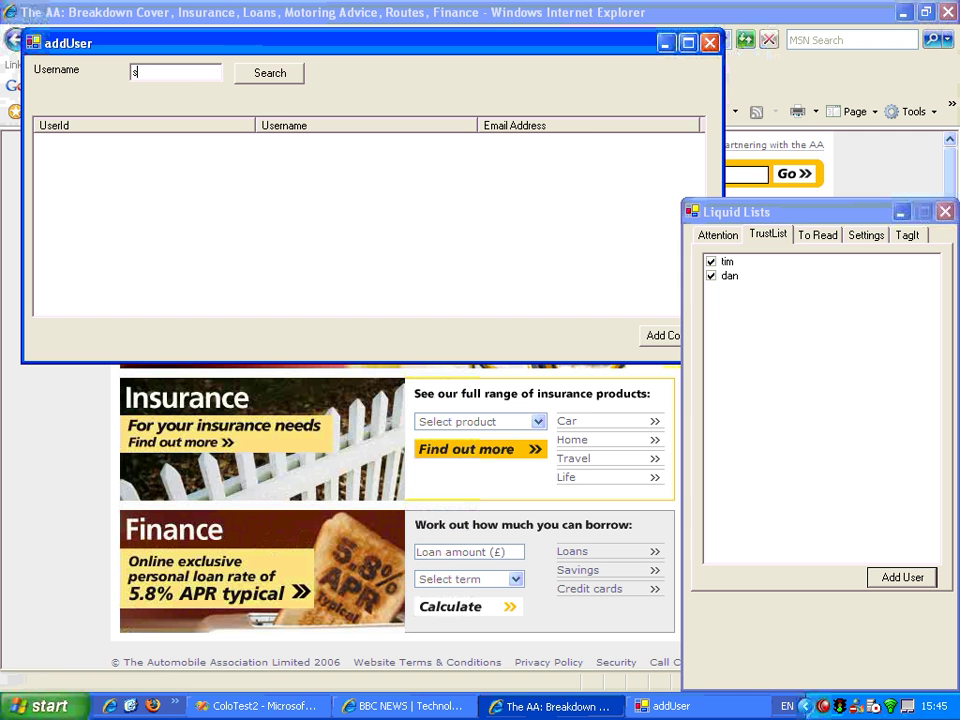
left_click(258, 75)
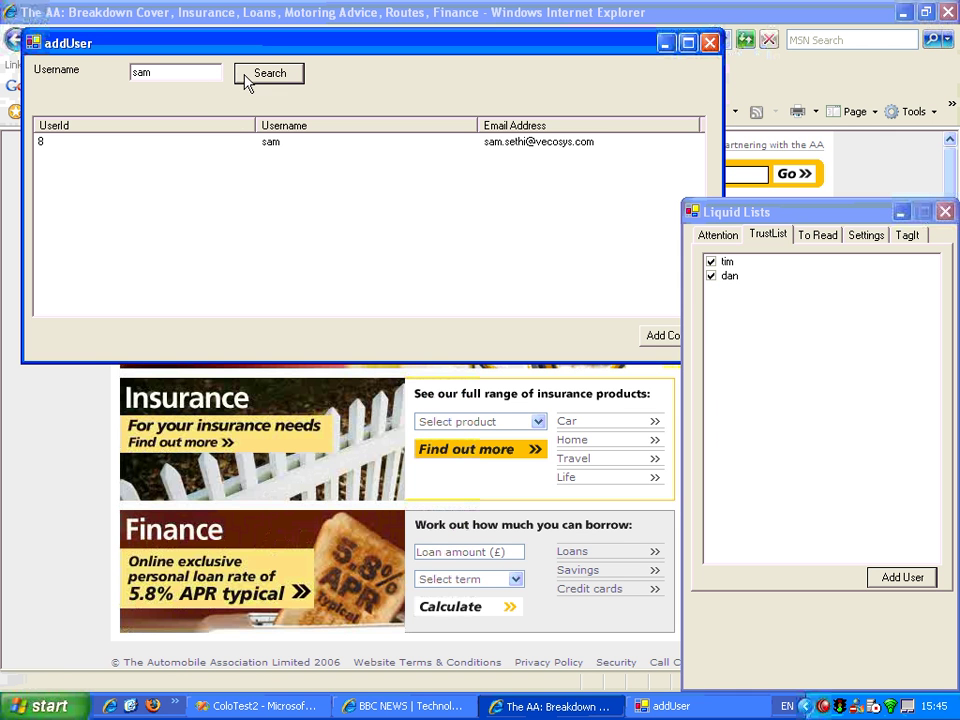
left_click(231, 143)
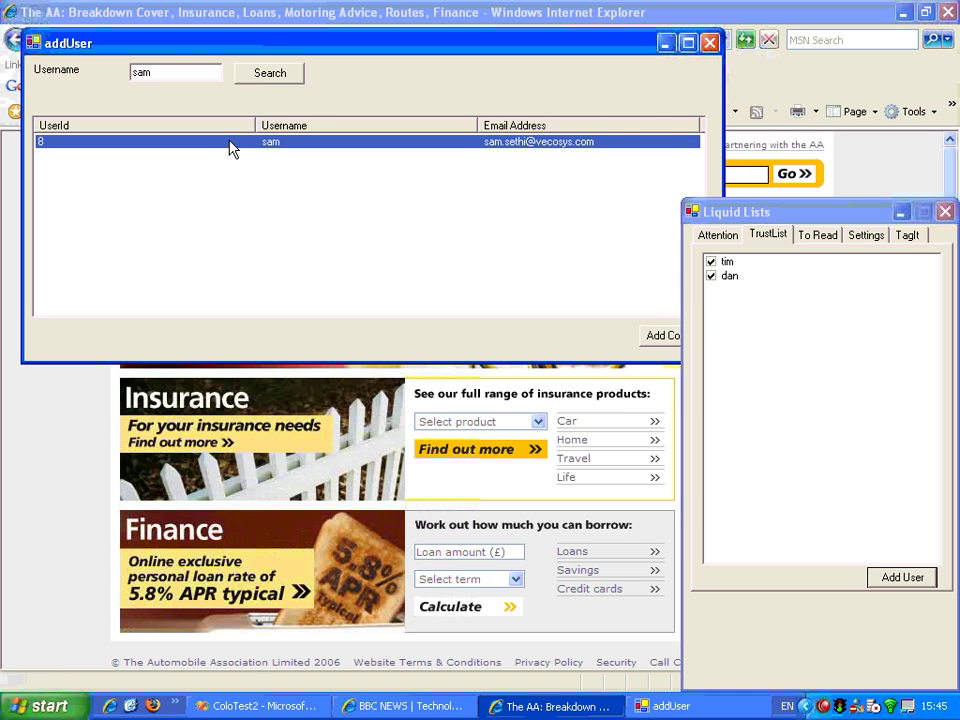
left_click(660, 337)
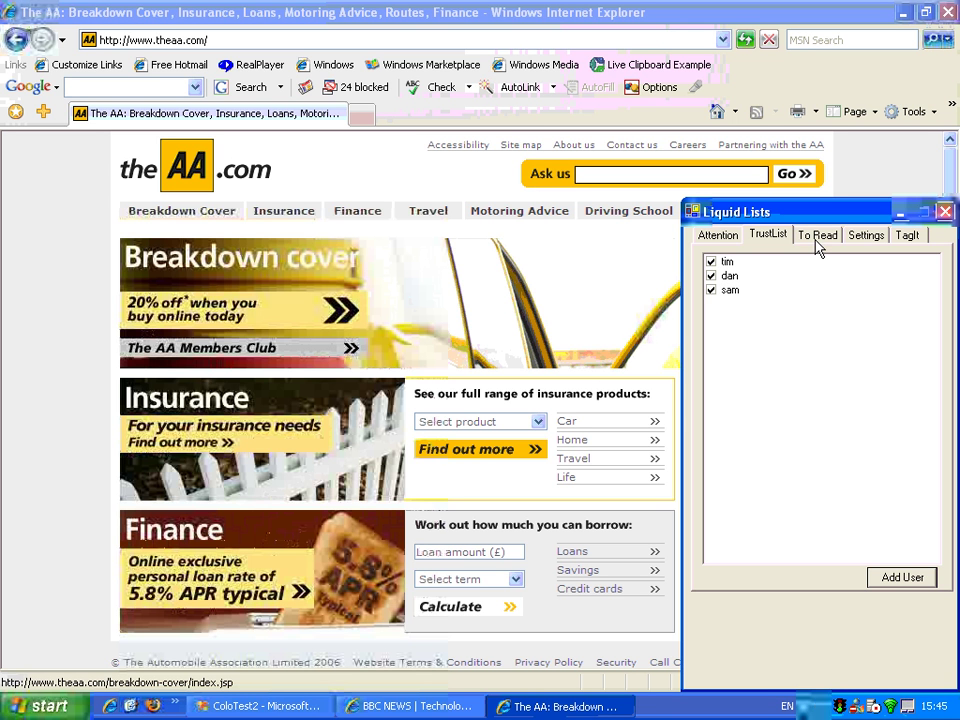
Untrust the two existing users so only the new one remains, then view To Read.
left_click(711, 263)
left_click(710, 263)
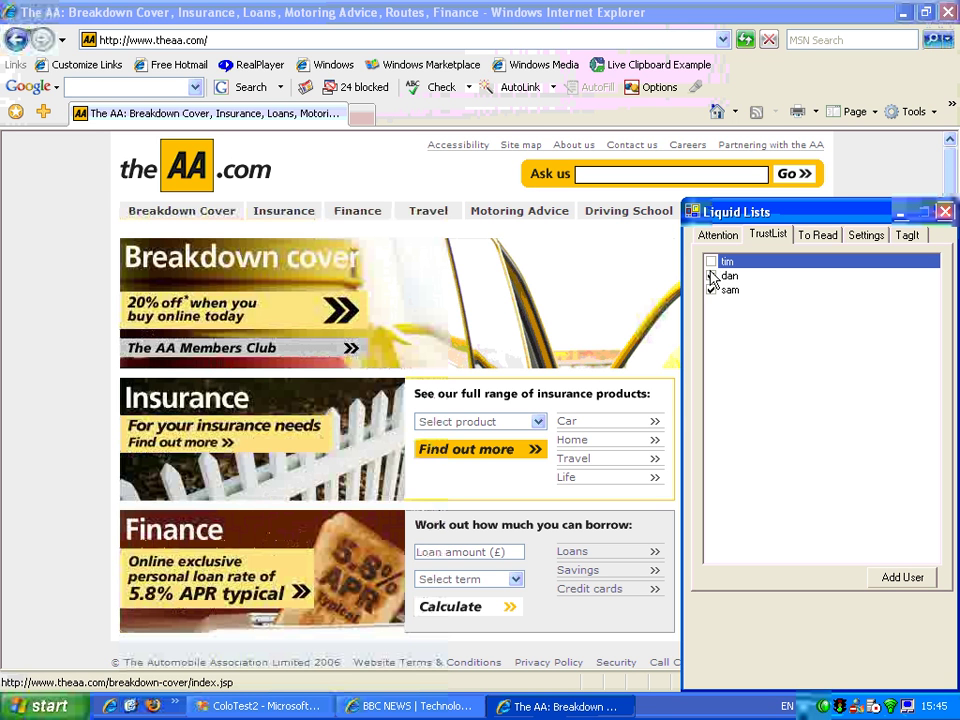
left_click(712, 275)
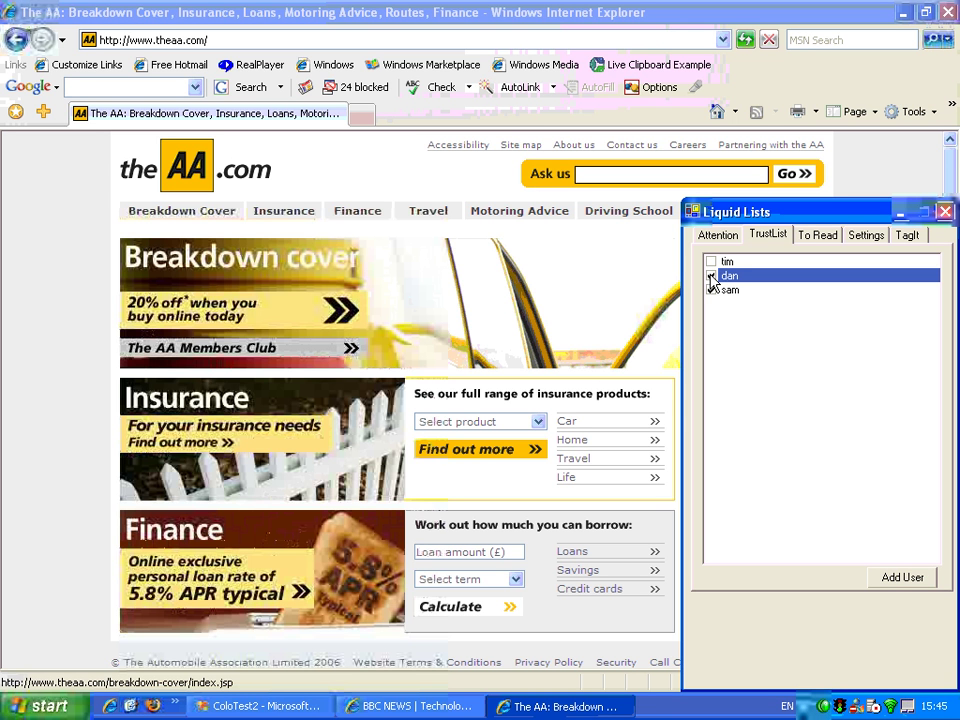
left_click(823, 235)
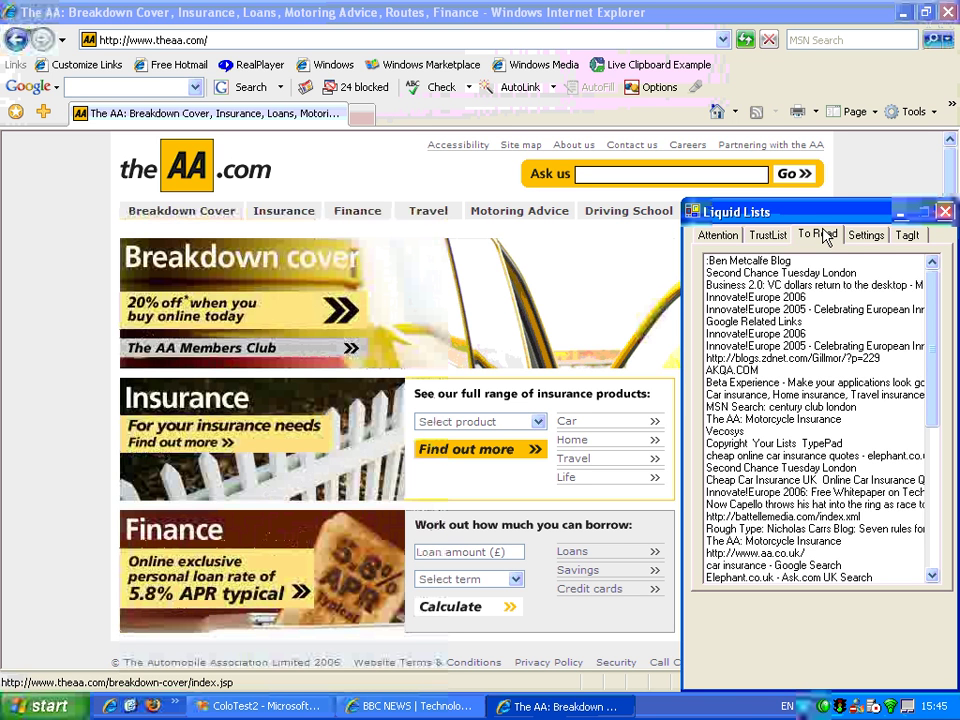
Set interests to 'car insurance' with strict tag matching, apply, and view the filtered To Read list.
left_click(866, 236)
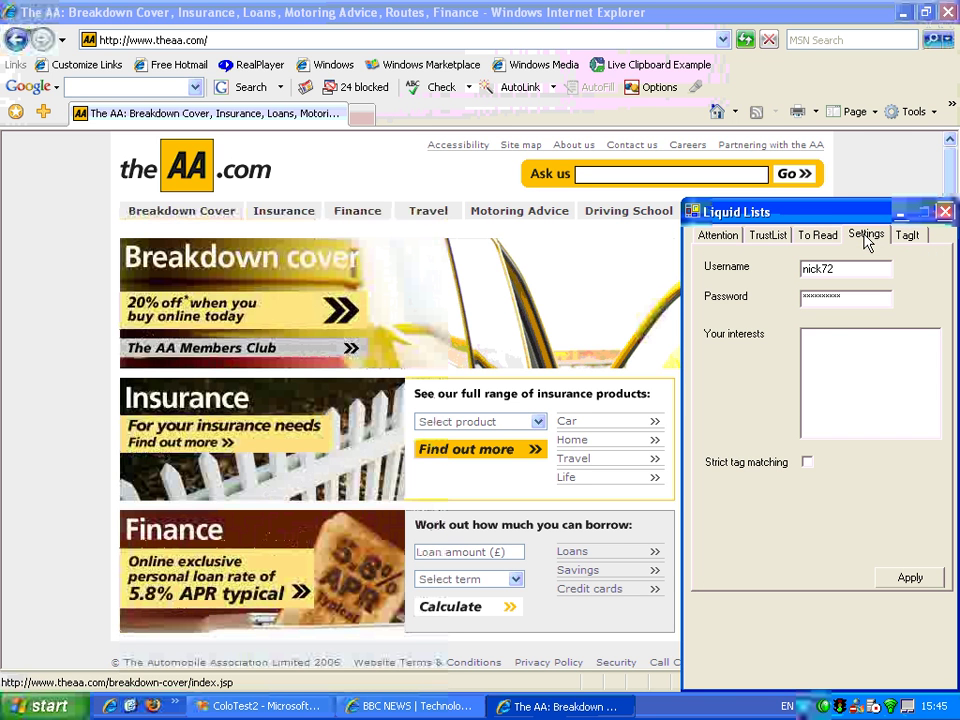
type("ca")
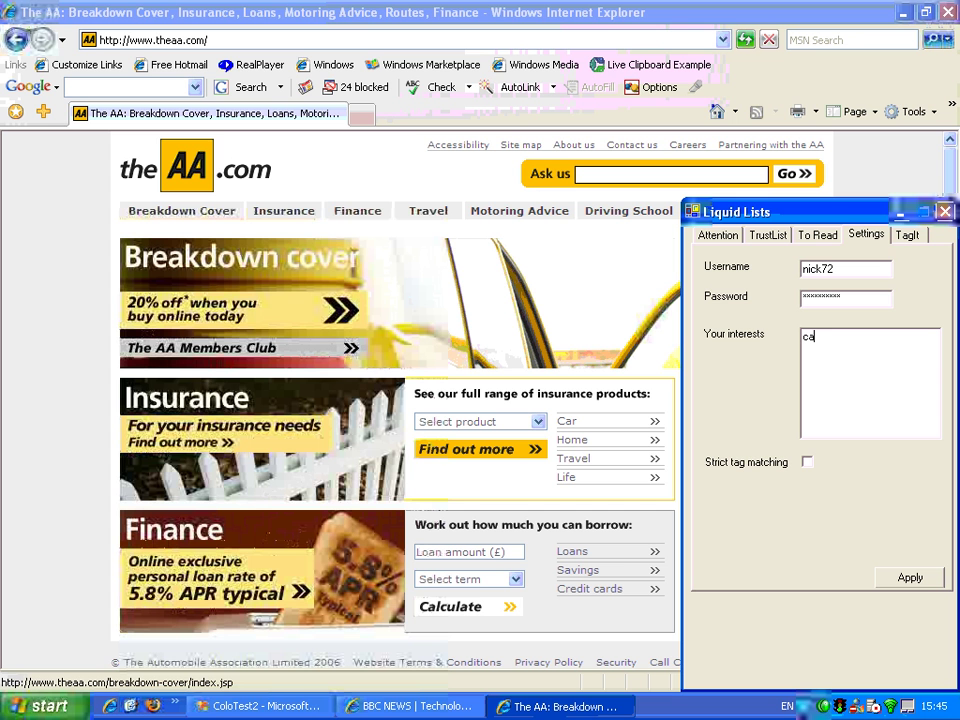
type("r insurance")
left_click(903, 580)
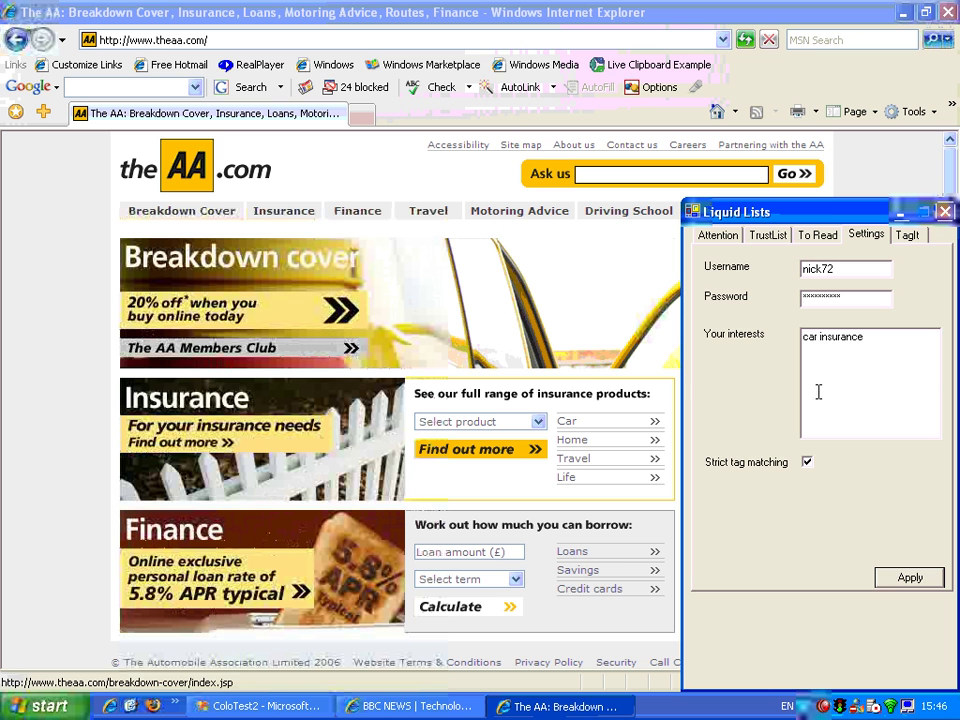
left_click(820, 236)
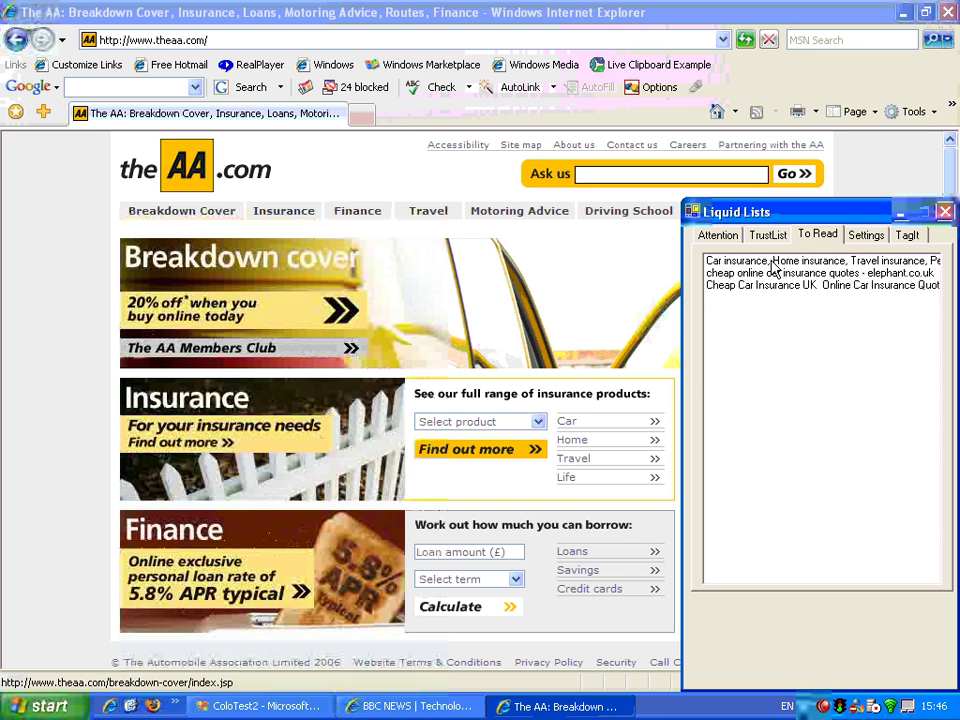
Open the first To Read item, the Direct Line car insurance page at directline.co.uk.
double_click(771, 262)
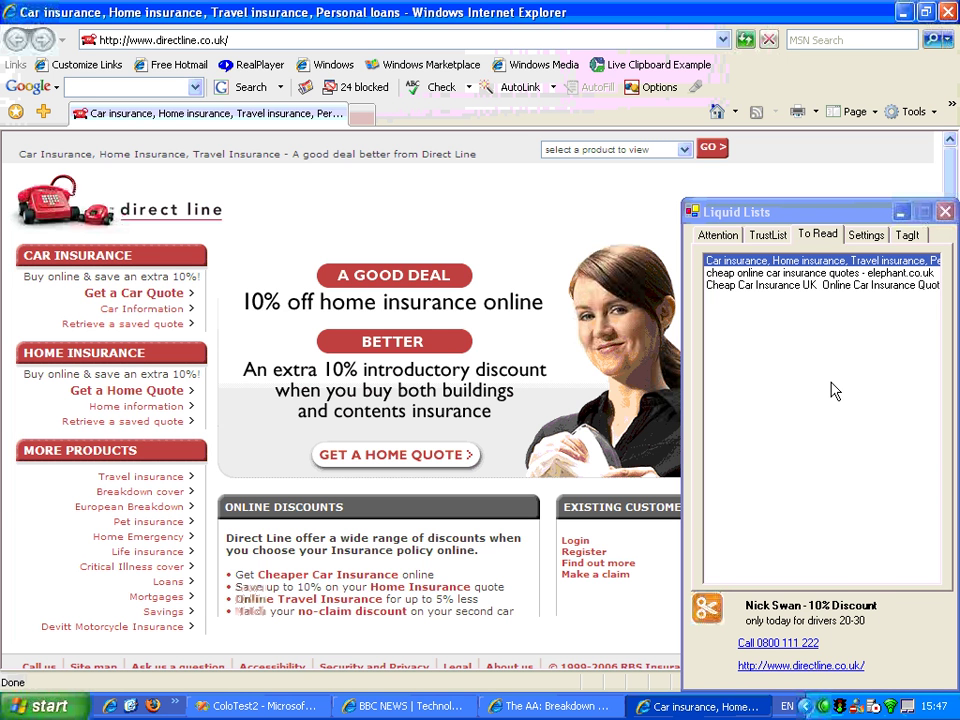
Open the second To Read item, the elephant.co.uk cheap online car insurance quotes page.
left_click(779, 273)
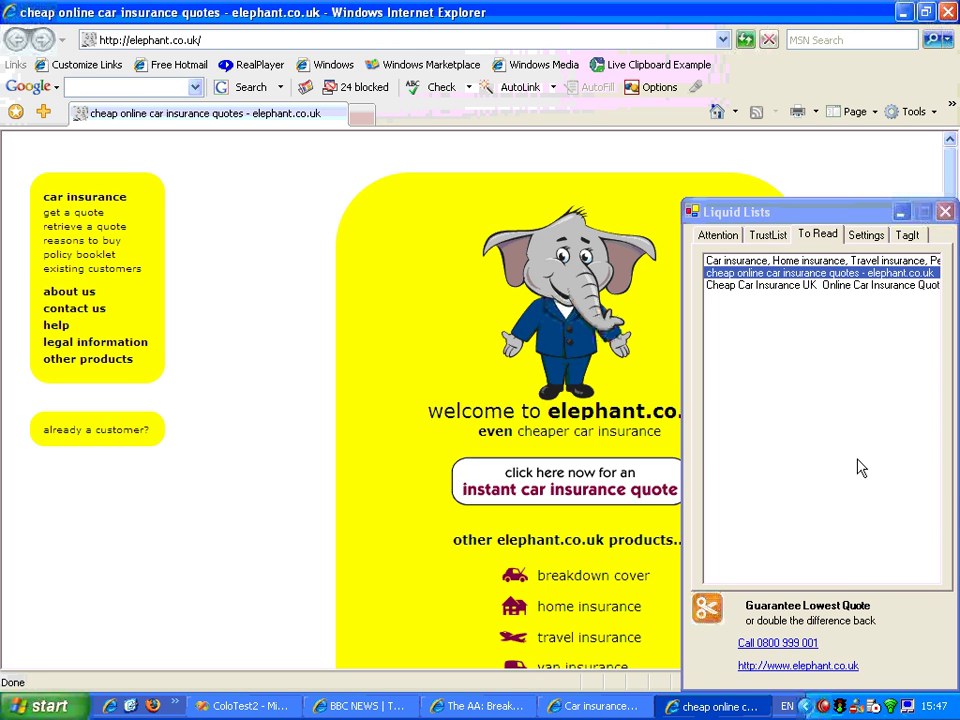
Open the third To Read item, Cheap Car Insurance UK on morethan.co.uk.
left_click(823, 287)
double_click(823, 287)
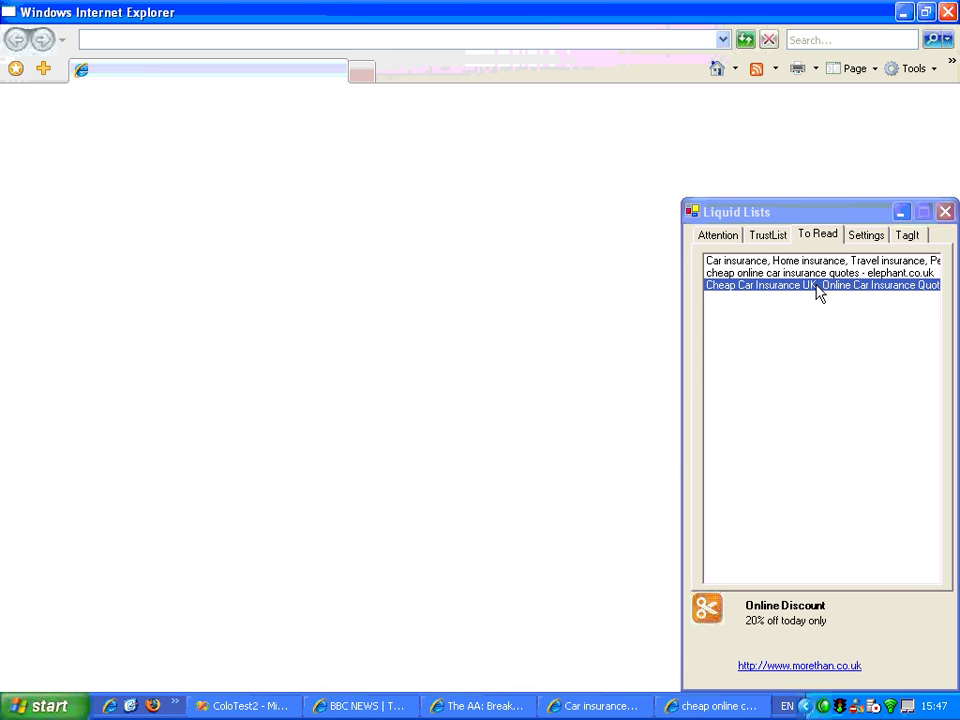